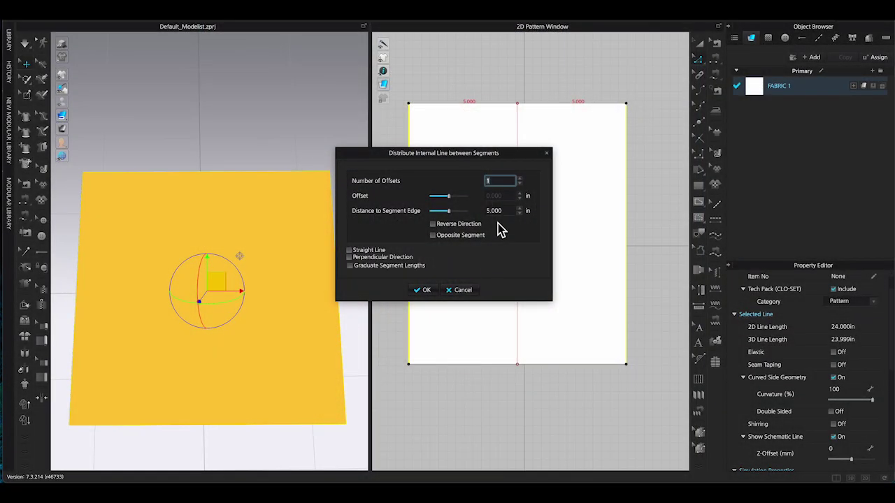
- Distribute 6 internal lines between the rectangle's two side edges and turn on fold rendering for all of them
text(6)
key(Return)
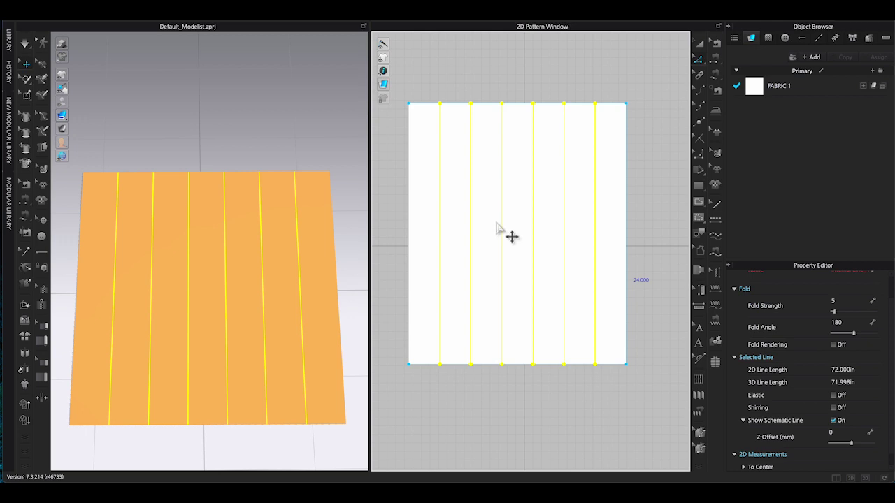
right_drag(357, 241, 358, 254)
scroll(757, 306, up, 1)
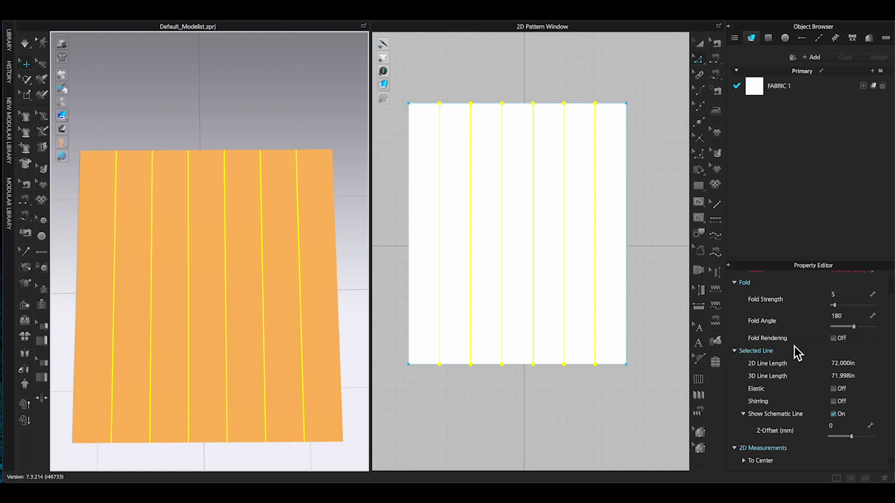
click(834, 339)
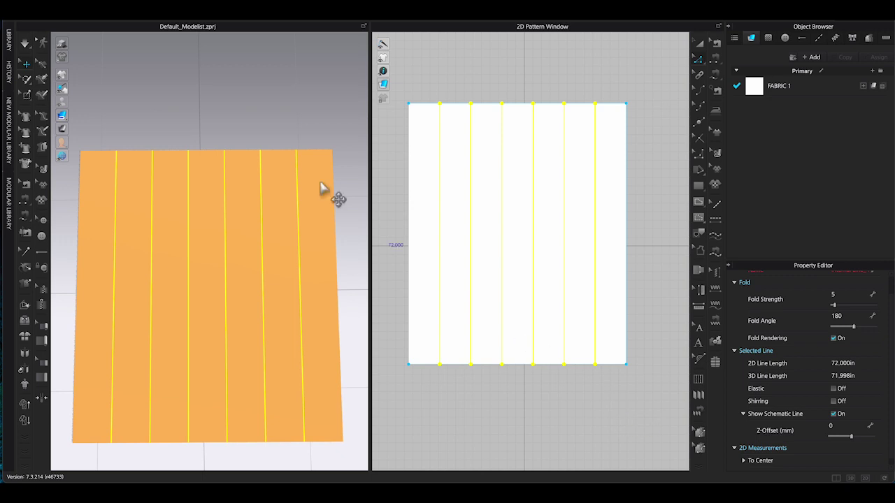
click(228, 99)
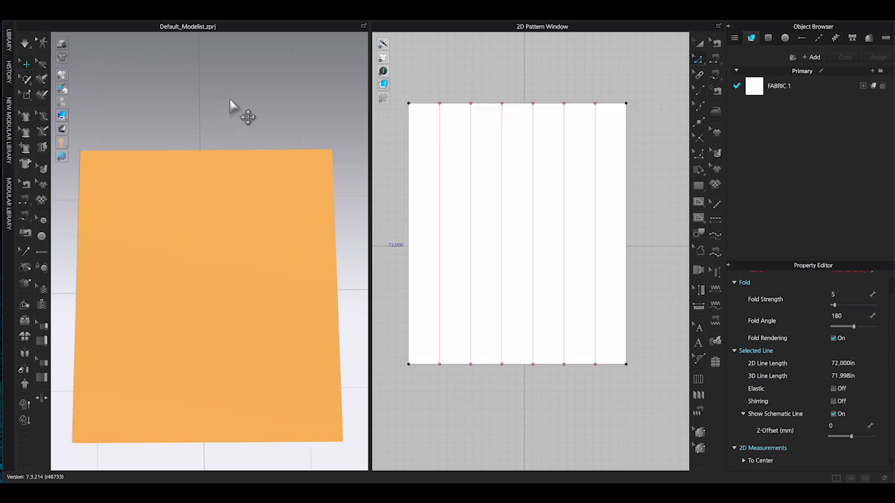
- Set the fold angle of the first, third and fifth internal lines to 111 with the simulation running
click(440, 158)
shift+click(502, 180)
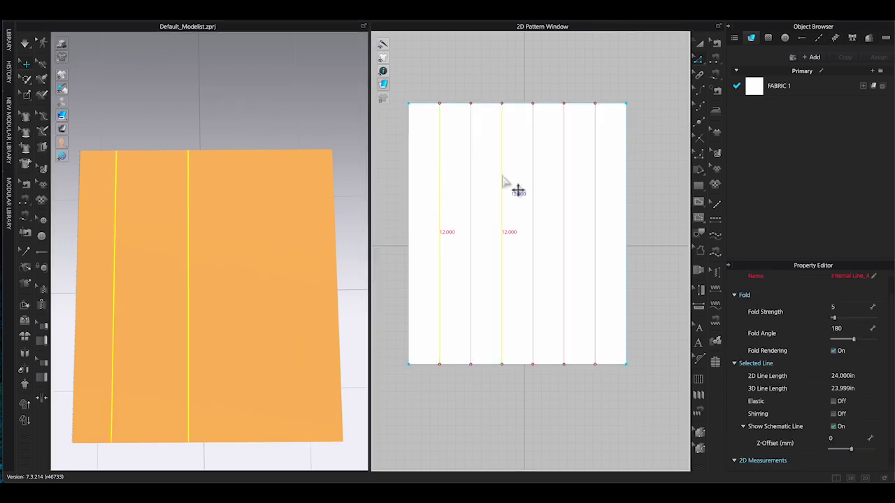
shift+click(564, 196)
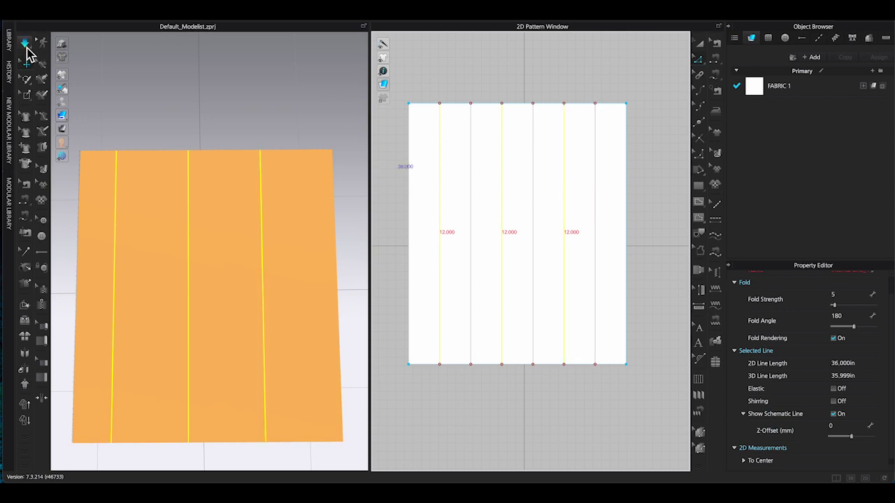
click(25, 44)
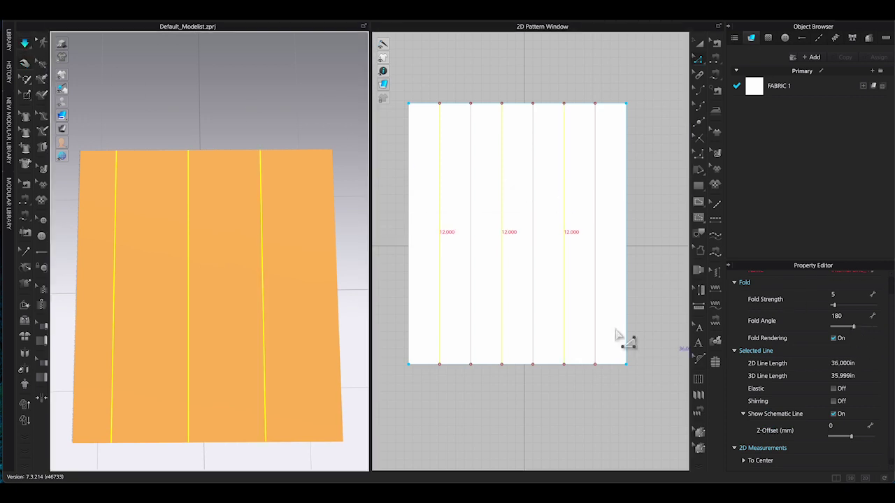
right_drag(229, 315, 228, 277)
mouse_move(854, 327)
mouse_down()
mouse_move(834, 328)
mouse_move(846, 330)
mouse_up()
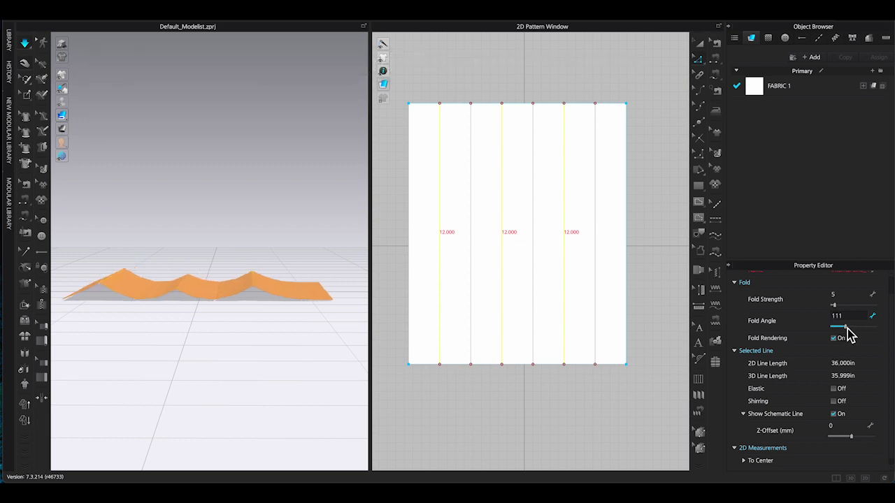
click(661, 230)
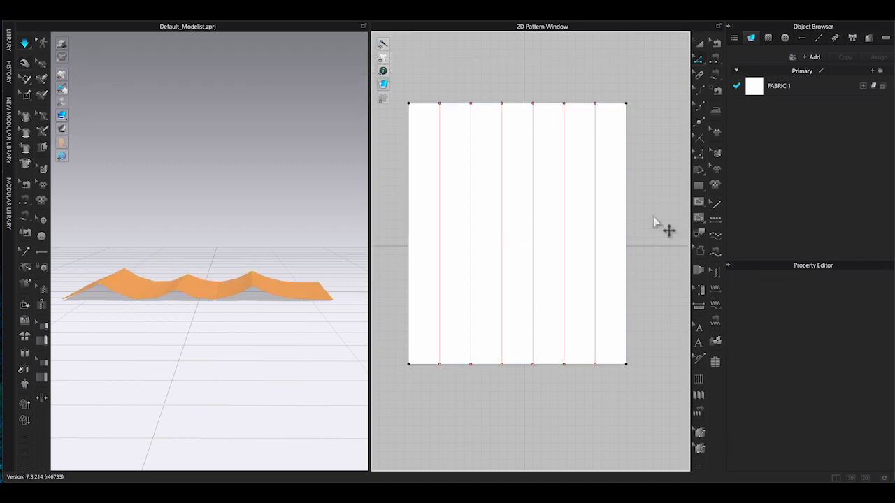
- Set the fold angle of the second, fourth and sixth internal lines to 257
click(471, 252)
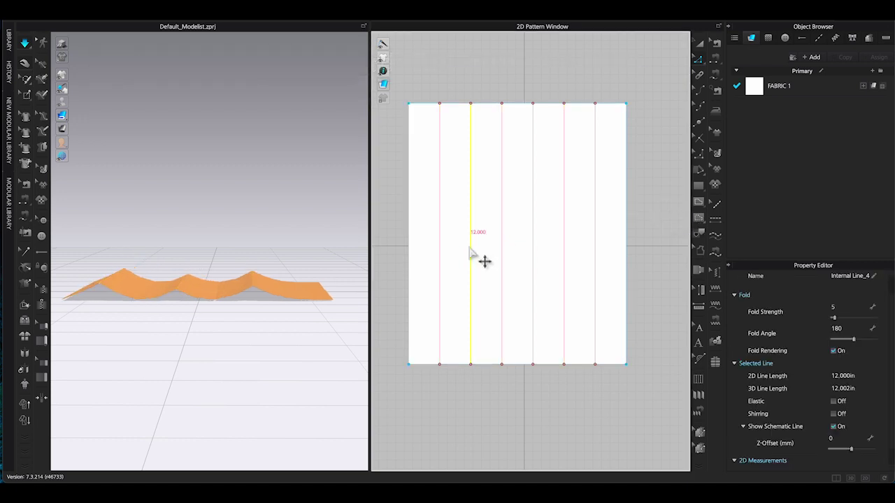
shift+click(533, 261)
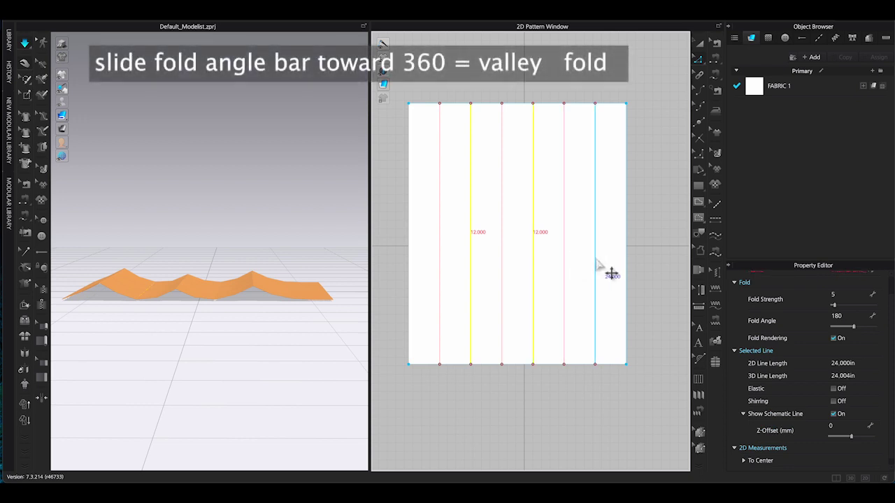
shift+click(596, 262)
drag(856, 329, 864, 330)
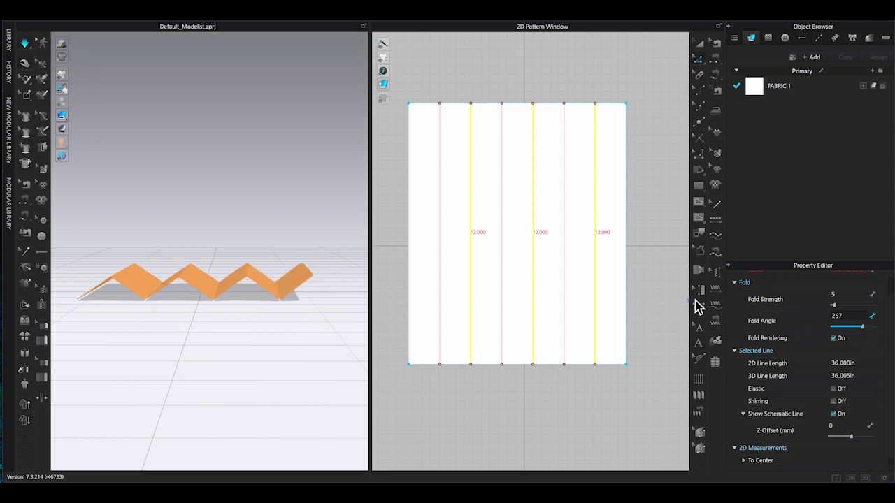
mouse_move(289, 247)
right_down()
mouse_move(297, 273)
mouse_move(296, 247)
right_up()
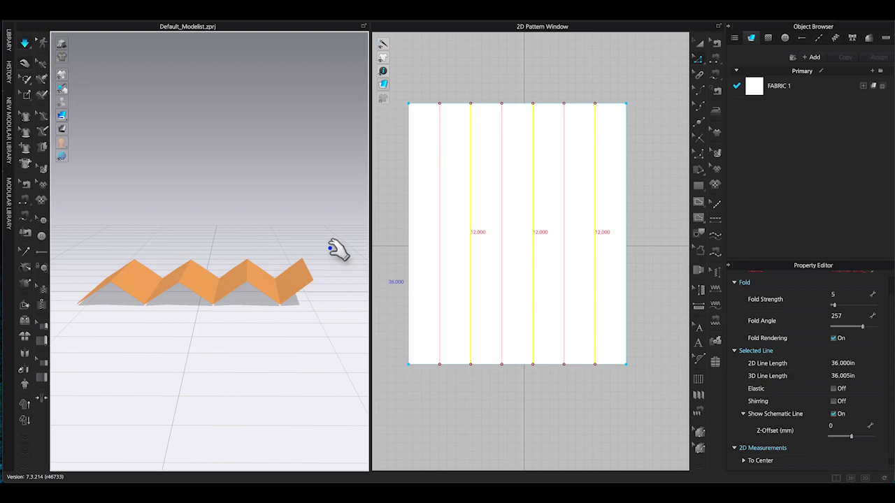
- Set the fold angle of all diagonal internal lines on the right diamond-grid panel to 99
drag(532, 129, 549, 335)
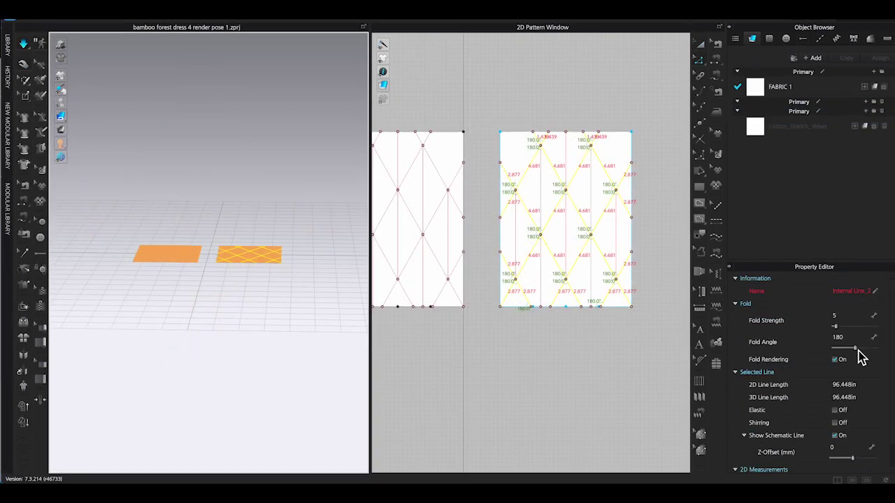
drag(858, 351, 866, 352)
scroll(309, 272, up, 5)
right_drag(310, 273, 326, 331)
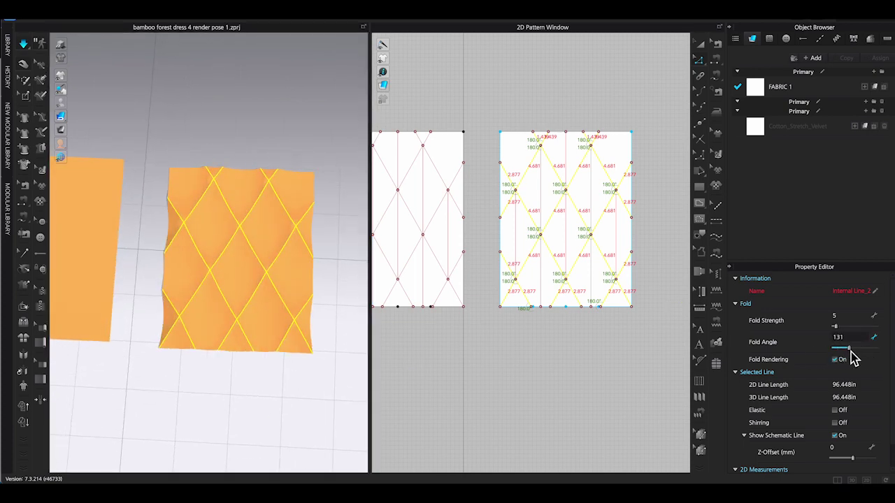
drag(859, 357, 849, 358)
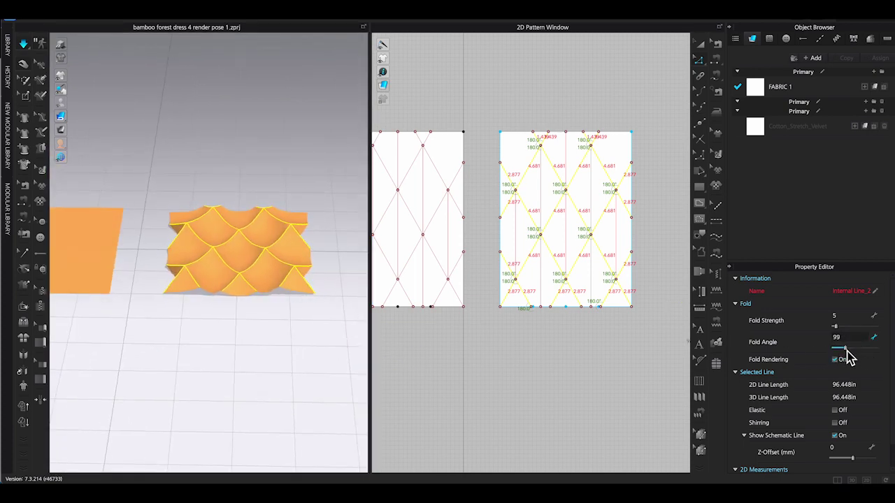
click(267, 354)
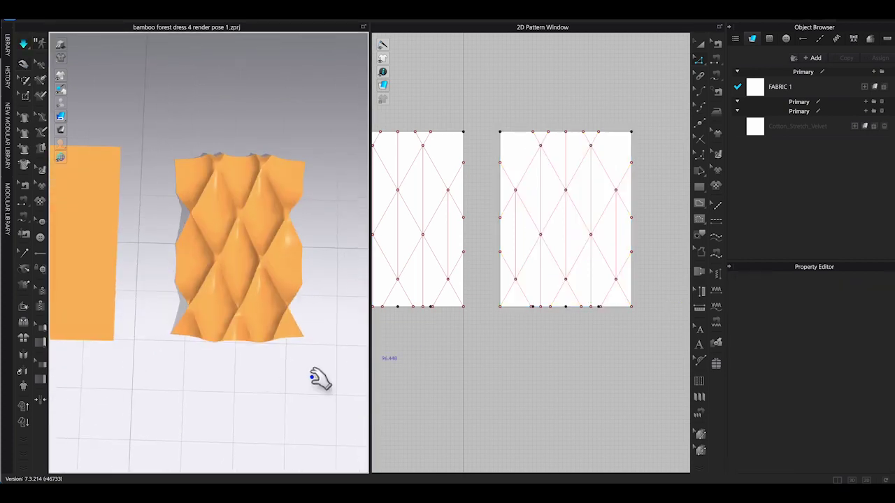
- Turn on fold rendering for the vertical internal lines running through the diamonds of the right panel
click(567, 175)
shift+click(579, 247)
shift+click(542, 266)
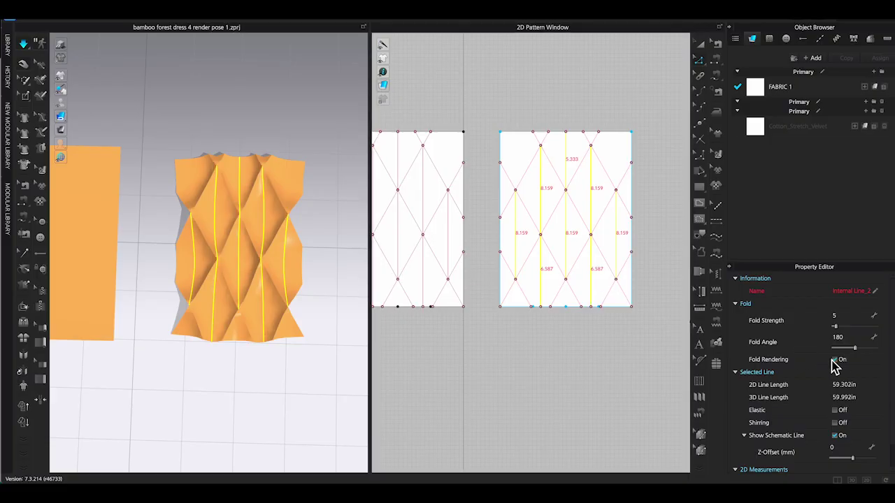
click(331, 285)
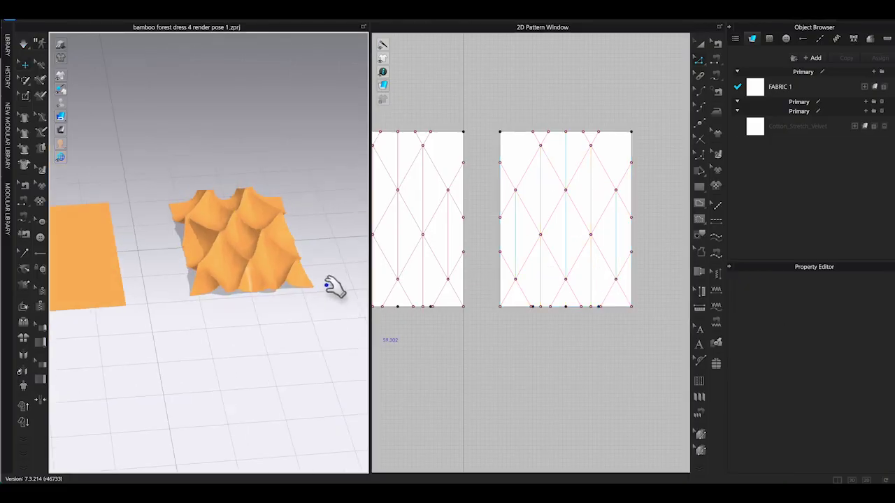
- Place the folded diamond panel directly below the flat panel in 3D to compare their sizes
click(605, 166)
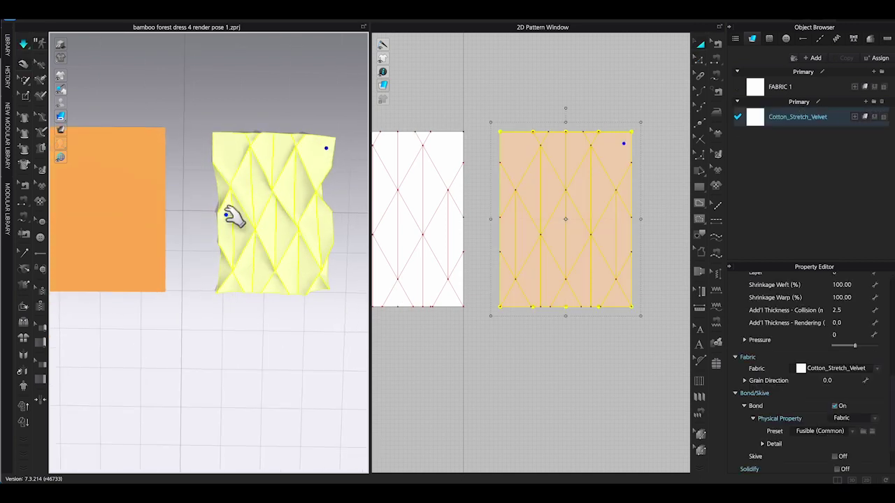
scroll(226, 146, down, 2)
key(space)
drag(124, 208, 276, 72)
click(326, 160)
middle_drag(327, 163, 306, 201)
key(space)
drag(277, 200, 280, 206)
drag(212, 308, 206, 315)
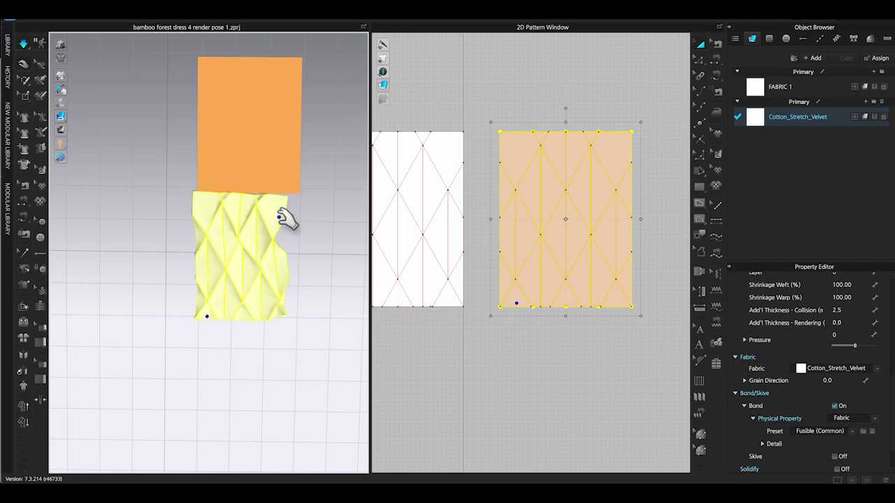
drag(279, 208, 279, 217)
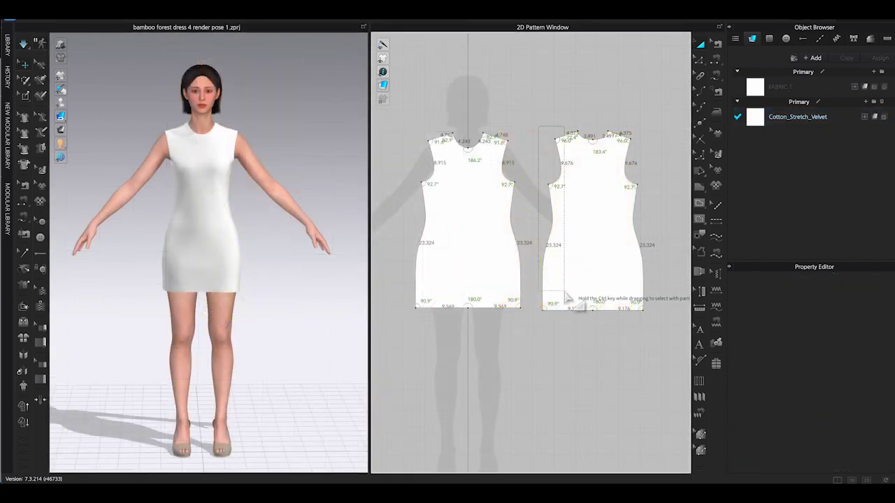
- Move both side edges of the back dress pattern outward to make each hem half 9.569 in
click(704, 65)
drag(539, 125, 567, 340)
key(Left)
drag(655, 124, 619, 331)
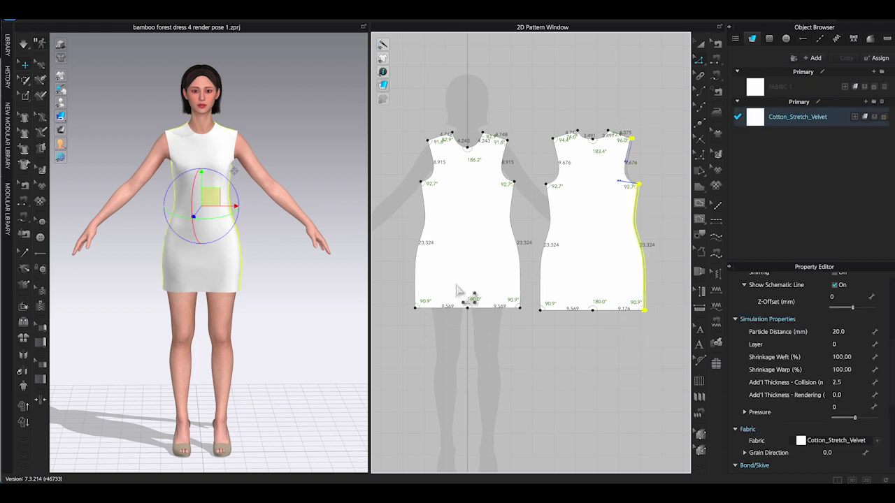
key(Right)
- Move the side edges of the front and back dress patterns outward to make each hem half 10.357 in
drag(396, 172, 434, 329)
key(Left)
key(Left)
drag(533, 170, 501, 349)
key(Right)
key(Right)
drag(534, 173, 565, 352)
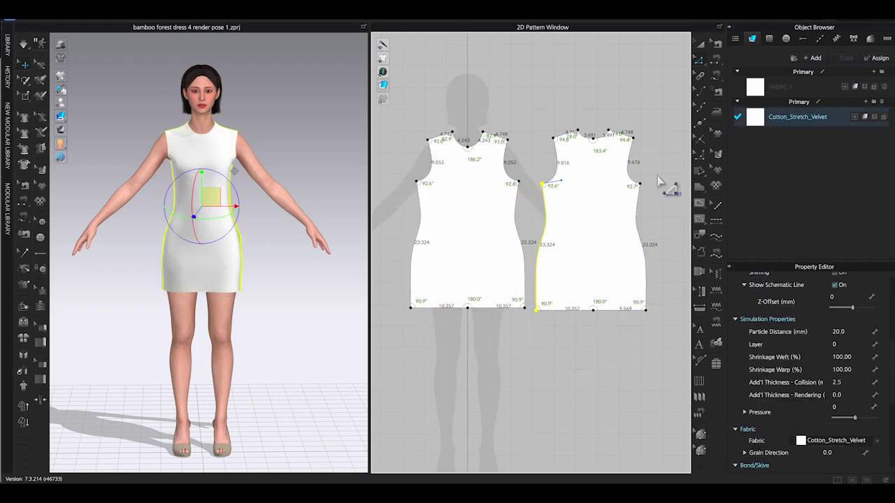
drag(653, 171, 592, 353)
- Delete the midpoint on the back pattern's hem and select the front hem's midpoint
click(593, 310)
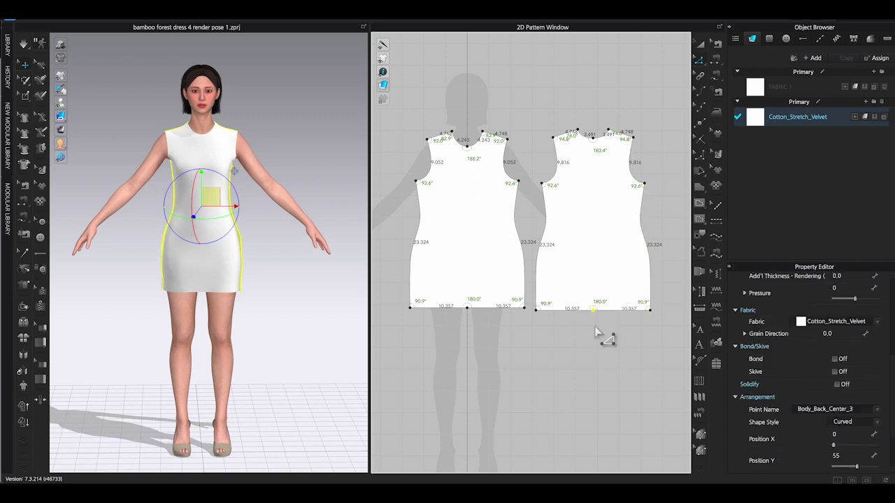
key(Delete)
right_click(467, 307)
click(431, 328)
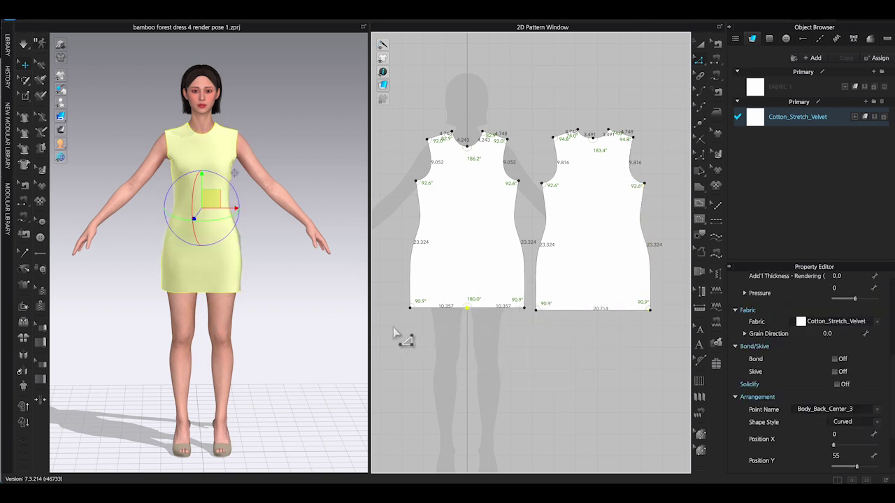
- Lower the hems of both dress patterns to make the side edges 24.492 in long
drag(393, 326, 660, 308)
key(Down)
key(Down)
click(663, 314)
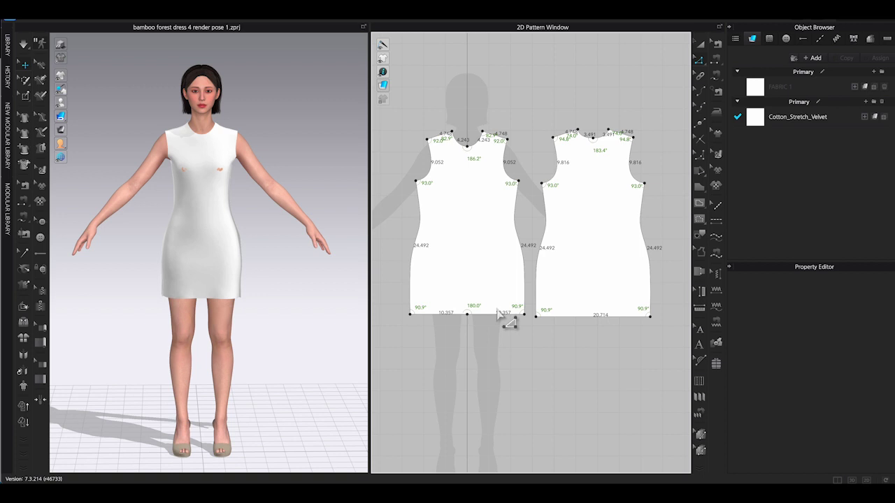
- Delete the midpoint on the front pattern's hem and simulate the widened dress on the avatar
click(483, 327)
click(320, 320)
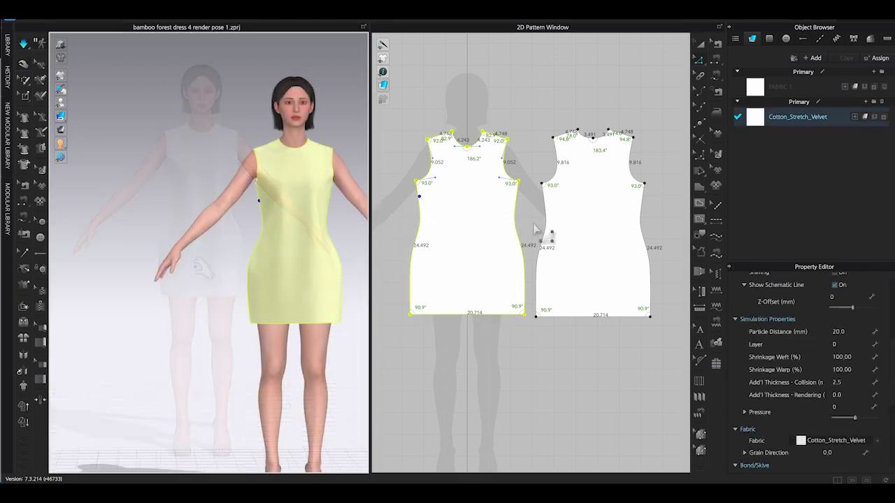
click(536, 223)
right_drag(289, 240, 511, 110)
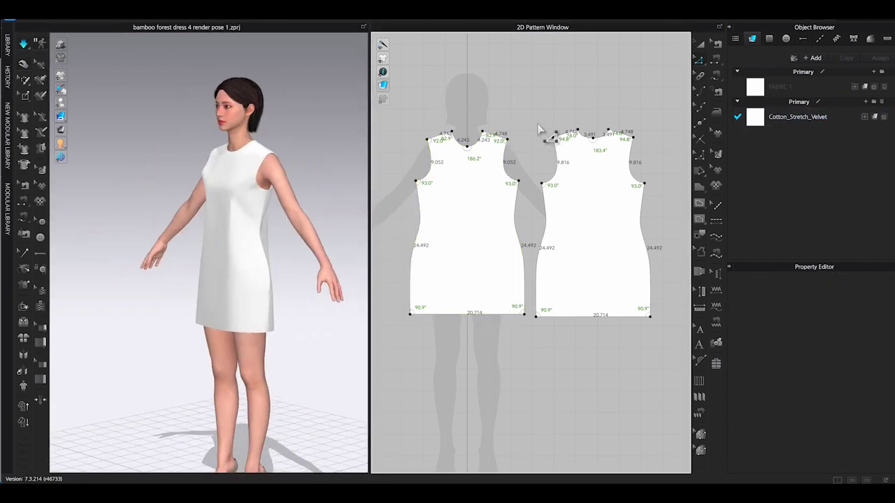
scroll(580, 116, up, 3)
right_click(564, 109)
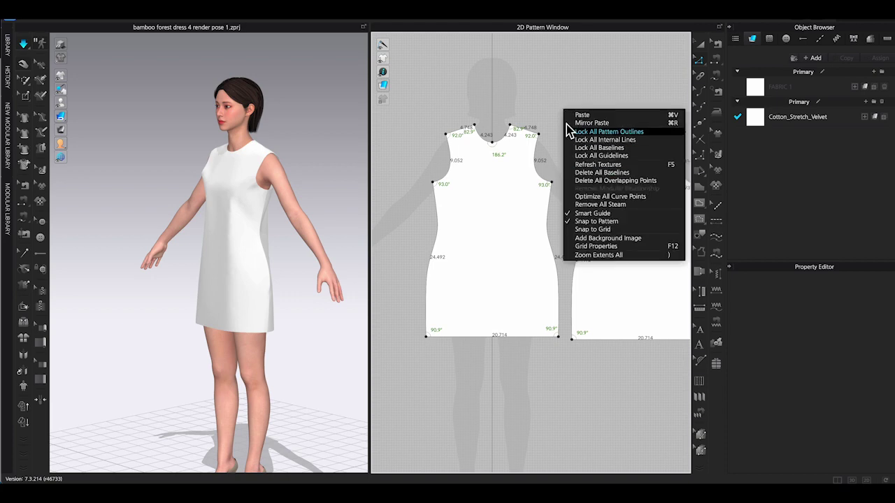
click(537, 135)
right_click(563, 161)
click(706, 206)
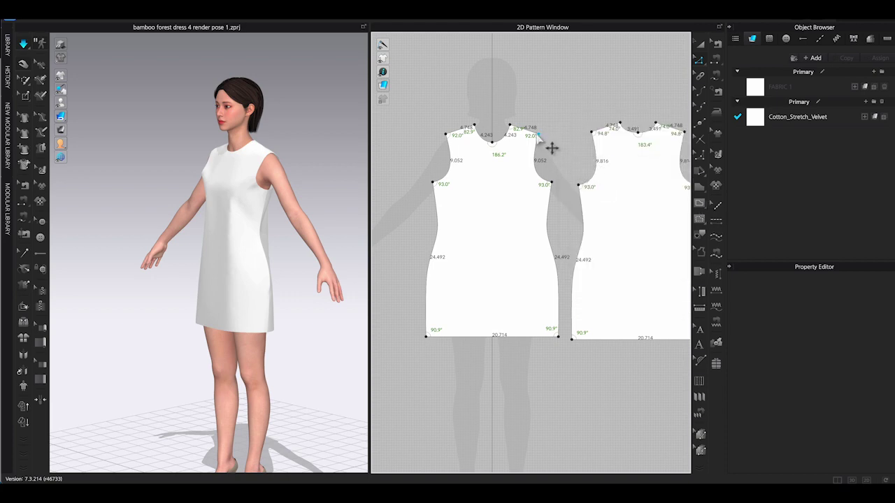
click(536, 146)
- Draw a diagonal internal line on the front pattern from the right shoulder tip to the lower-left hem corner
click(701, 204)
click(538, 133)
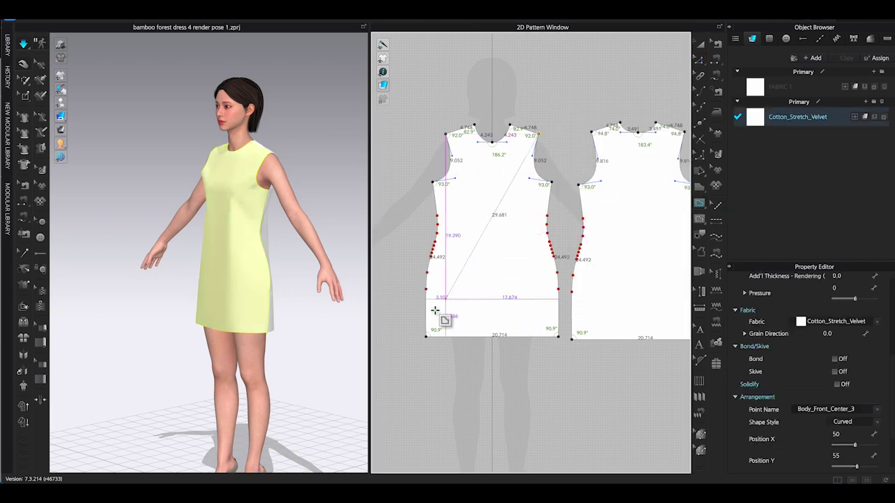
double_click(426, 337)
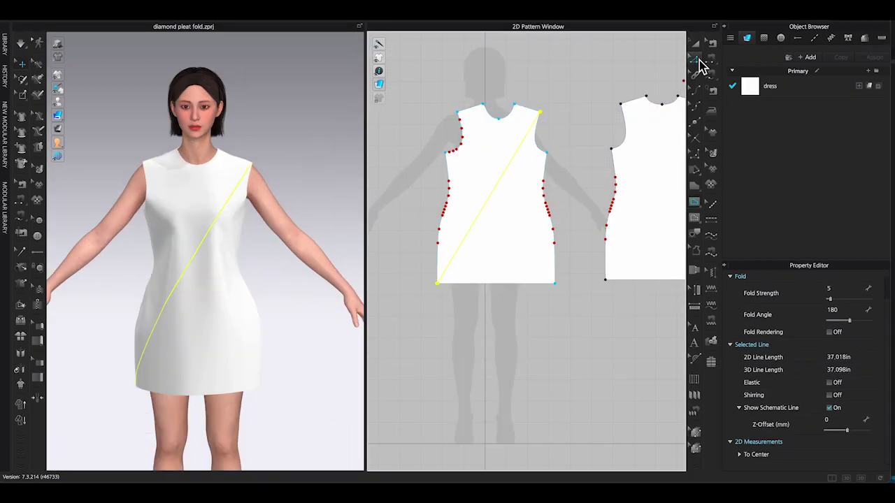
- Offset the diagonal internal line to both sides at 3.5 in spacing, extending the copies to the pattern outline
right_click(501, 196)
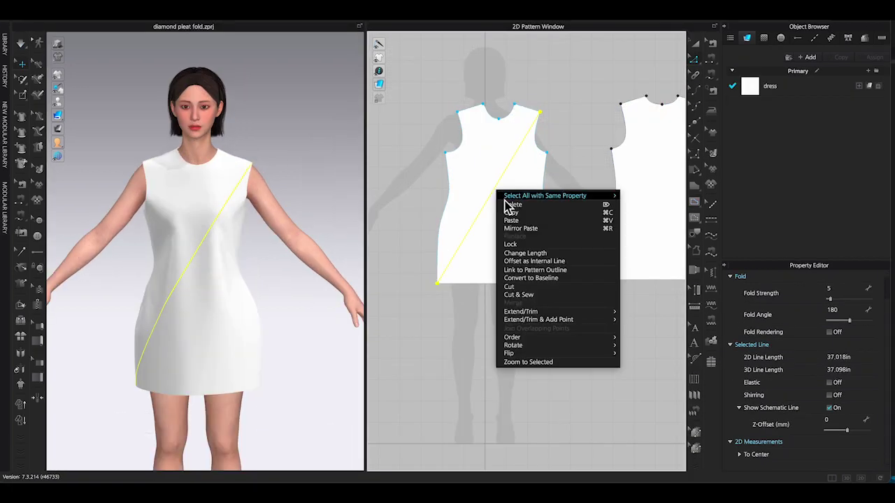
click(528, 262)
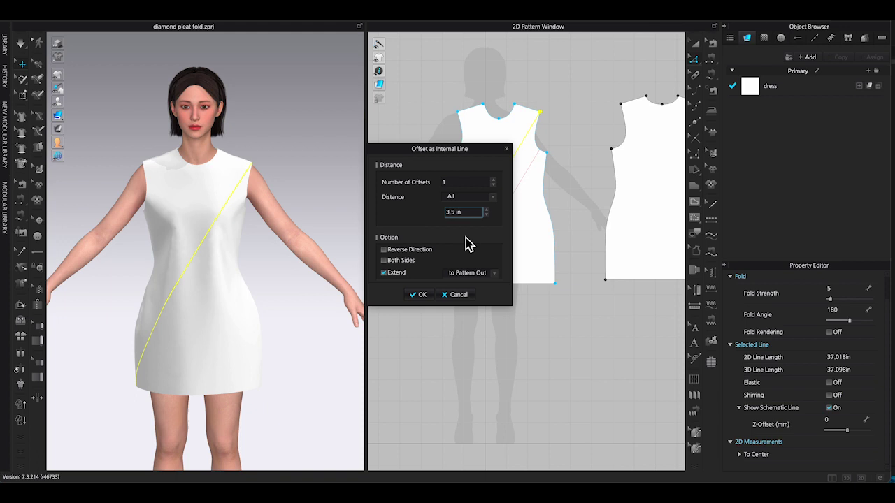
drag(439, 149, 328, 141)
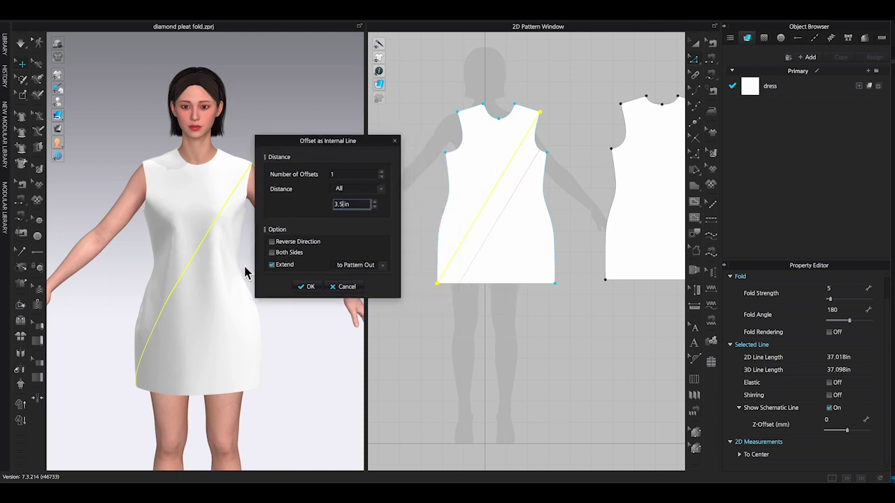
double_click(382, 172)
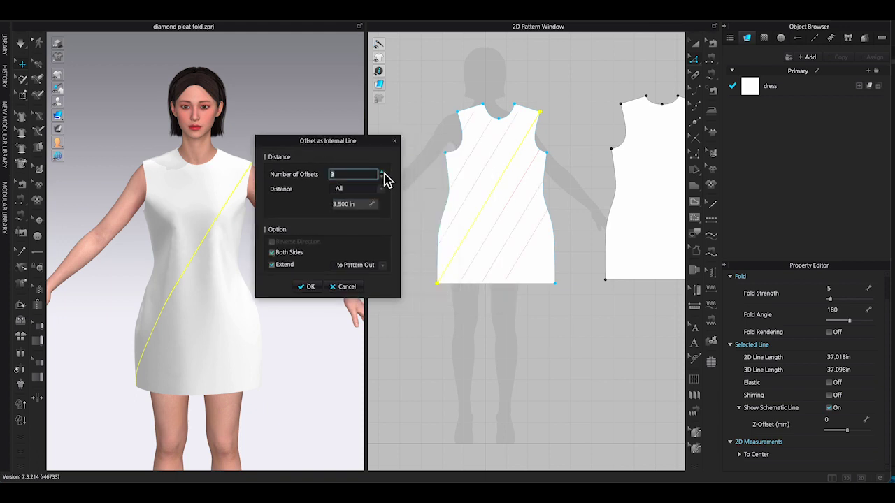
click(308, 286)
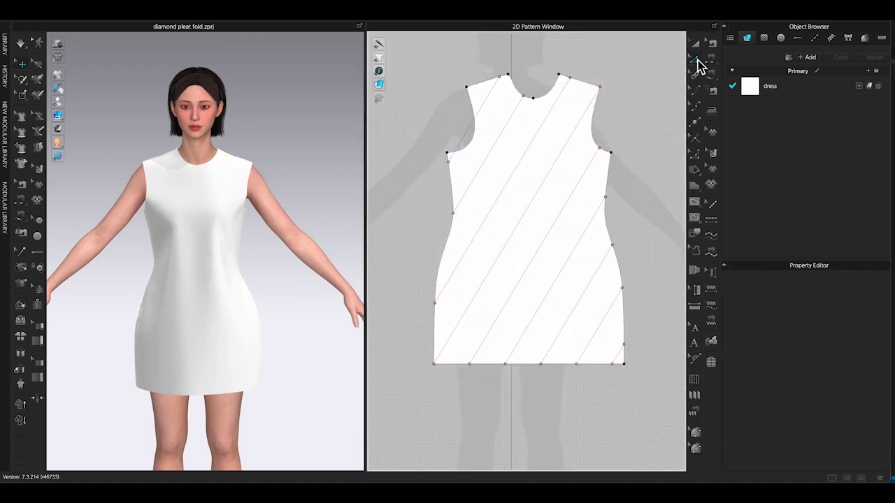
- Move the lower endpoint of the upper-left diagonal from the side seam onto the front pattern's left armhole and trim it to the outline
click(449, 162)
scroll(455, 150, up, 5)
right_click(439, 189)
click(441, 129)
drag(444, 172, 488, 99)
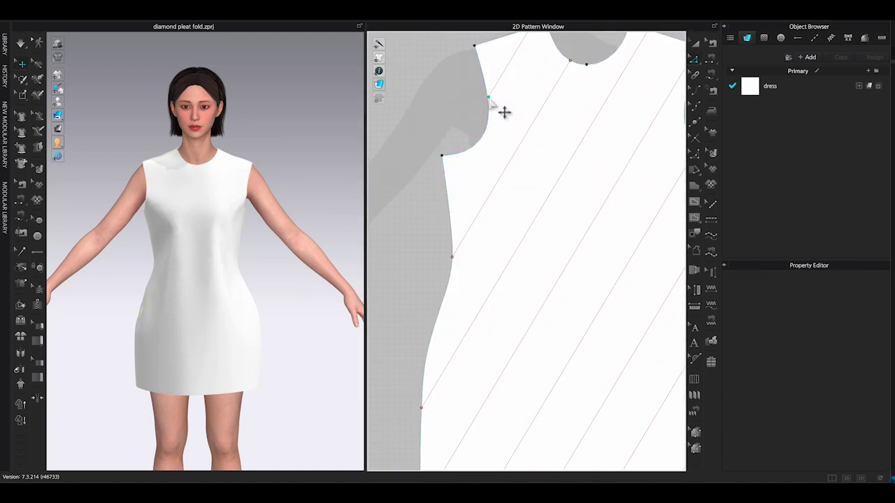
right_click(489, 99)
click(429, 112)
- Draw an opposing diagonal internal line on the front pattern from the left shoulder tip to the lower-right hem corner
scroll(434, 112, down, 5)
click(697, 204)
click(453, 82)
double_click(568, 287)
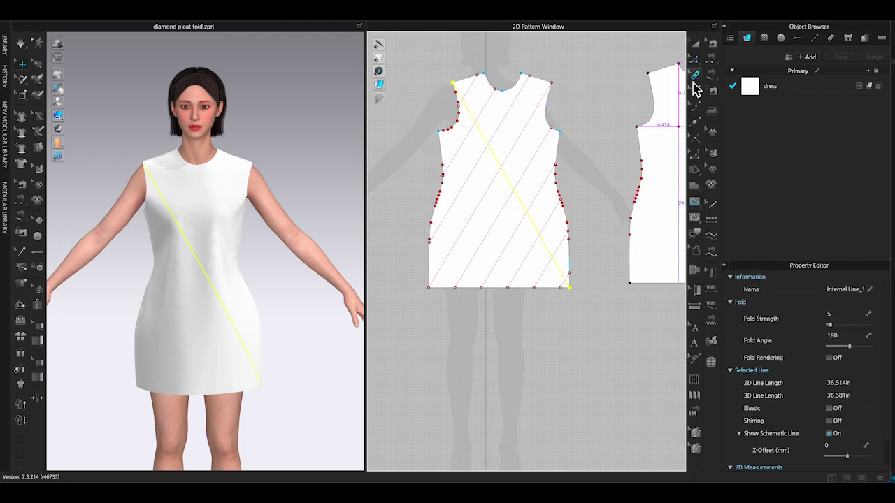
- Offset the opposing diagonal to both sides as internal lines so the crossing lines form a diamond grid
click(694, 61)
right_click(519, 201)
click(570, 280)
click(339, 304)
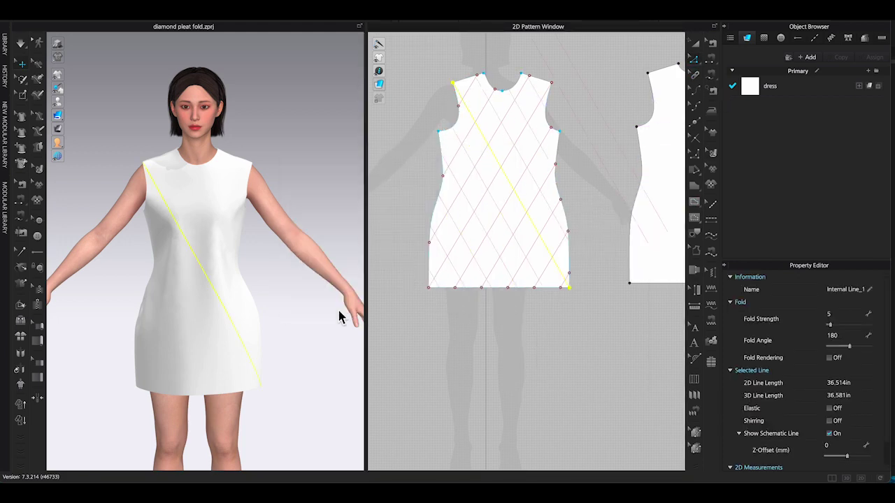
- Move the endpoint of the upper-right diagonal onto the front pattern's right armhole and extend or trim it to the pattern outline
click(609, 128)
scroll(567, 132, up, 5)
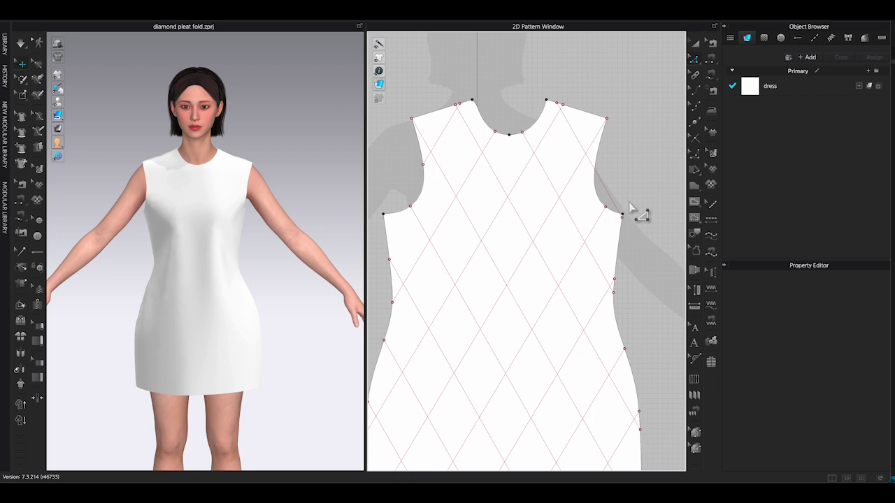
drag(623, 216, 593, 162)
right_click(592, 161)
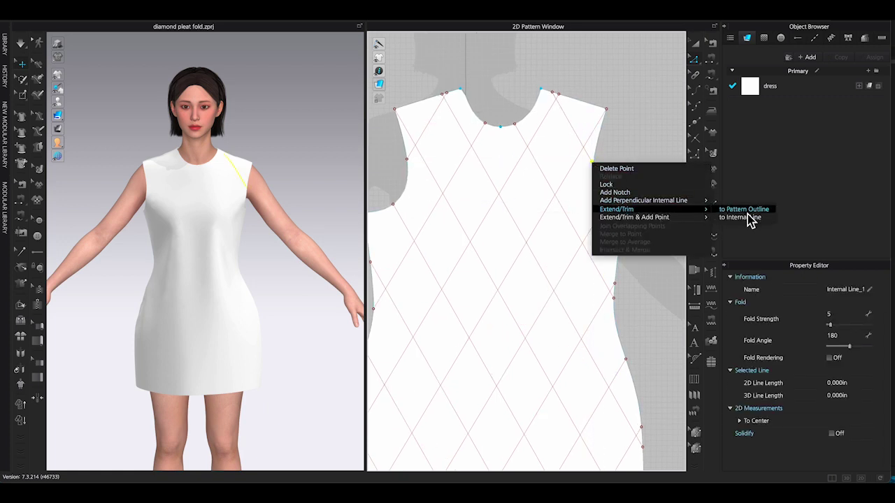
- Lock the outline of the front dress pattern
scroll(631, 186, down, 5)
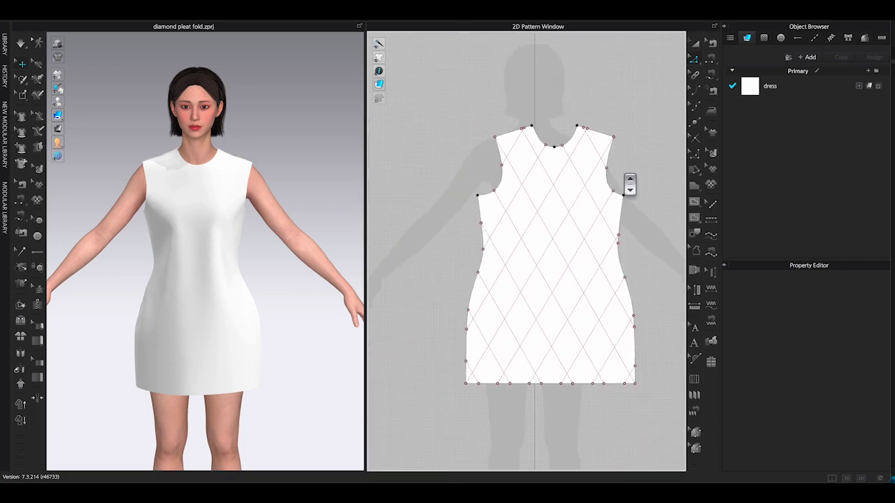
middle_drag(640, 183, 631, 150)
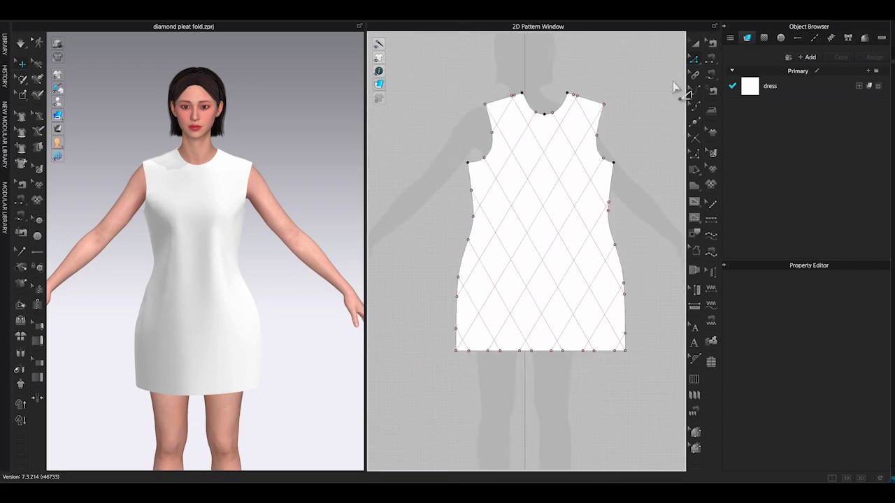
click(609, 188)
right_click(609, 188)
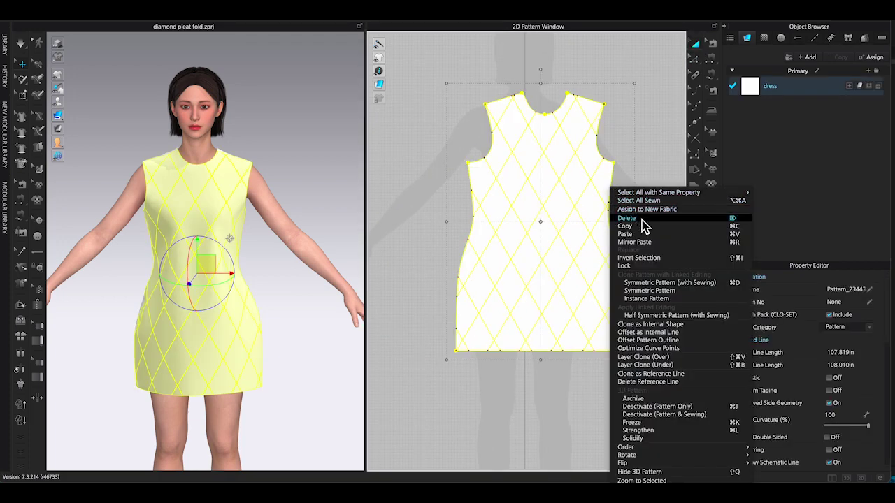
click(631, 267)
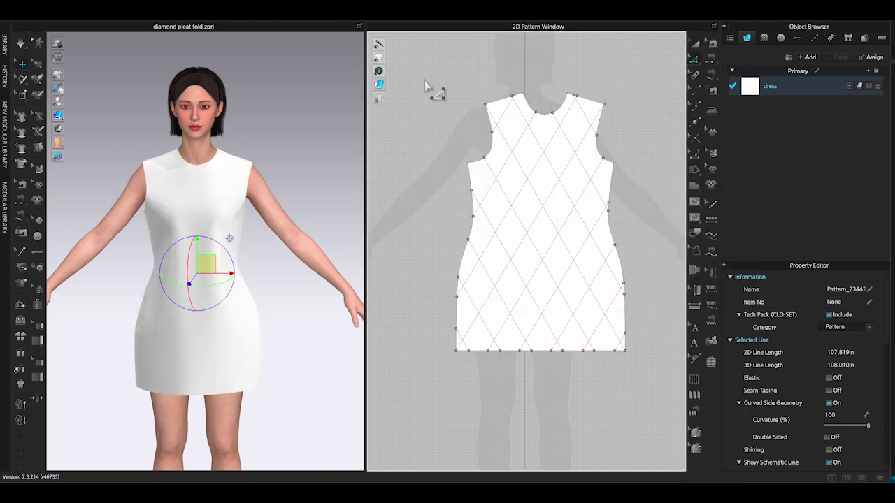
- Select all the diagonal internal lines on the front pattern and add points to their intersections
drag(425, 80, 651, 371)
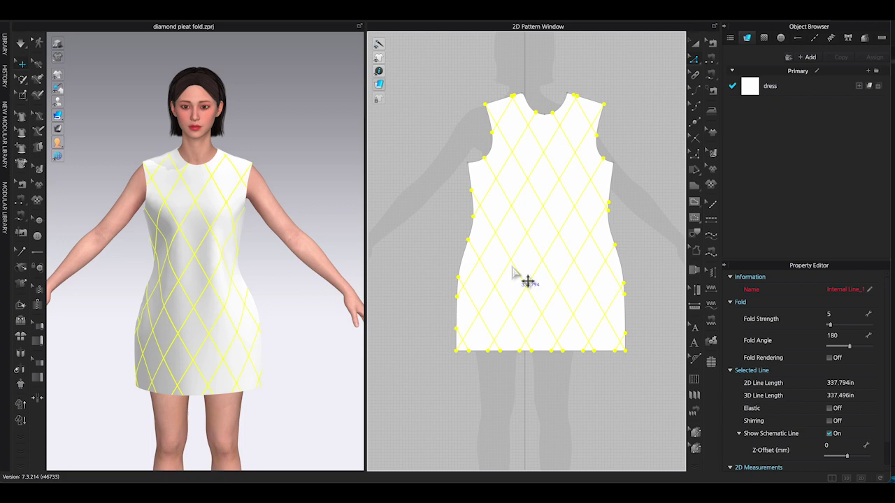
right_click(512, 270)
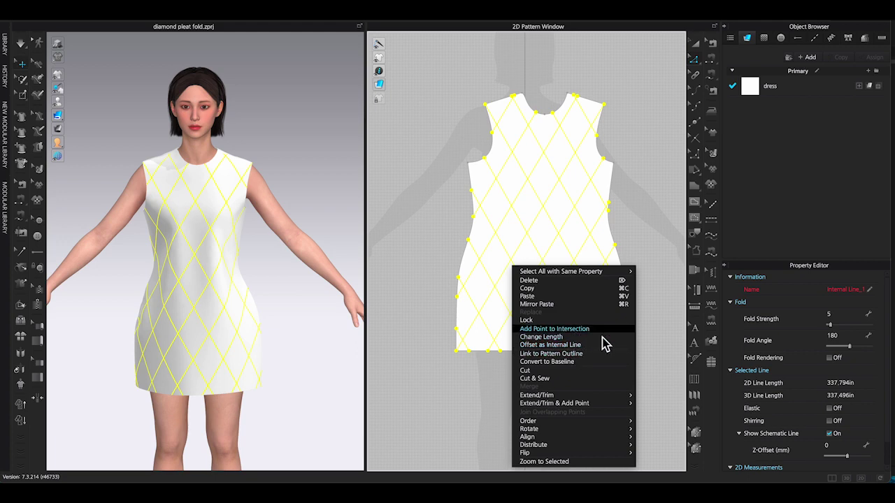
key(Return)
click(669, 358)
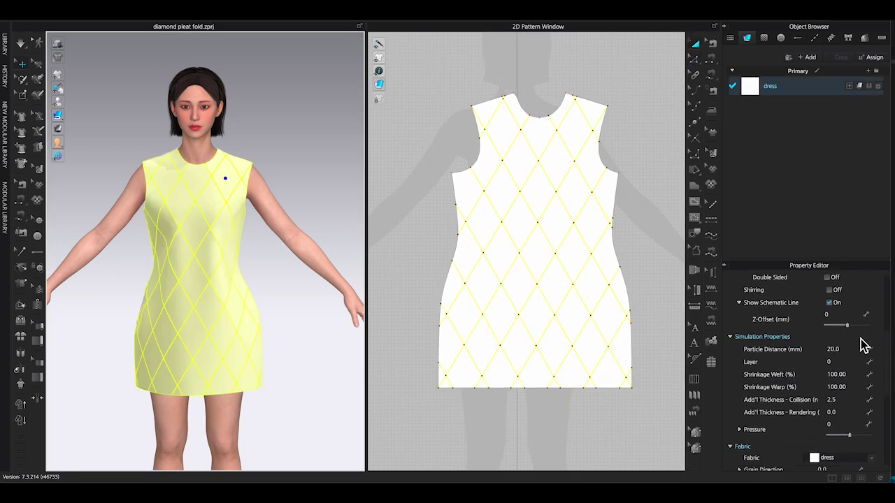
- Turn on bonding for the front pattern with the Fusible (Common) preset
scroll(863, 343, down, 5)
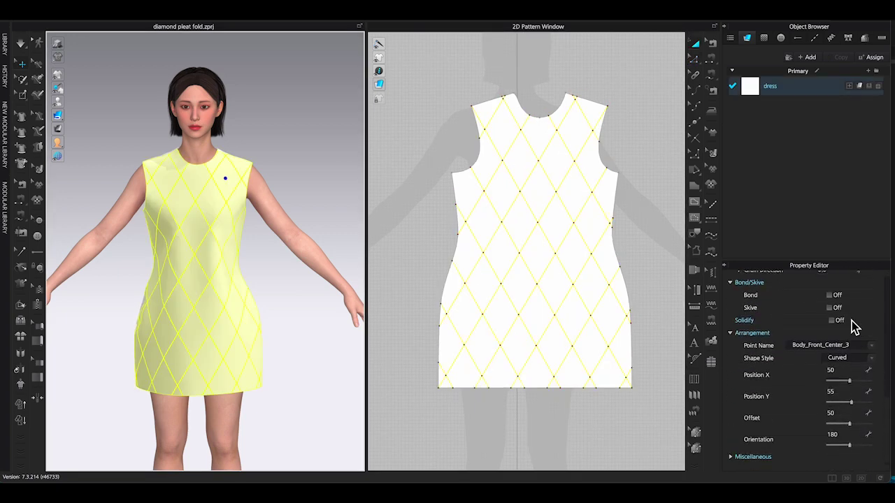
click(831, 295)
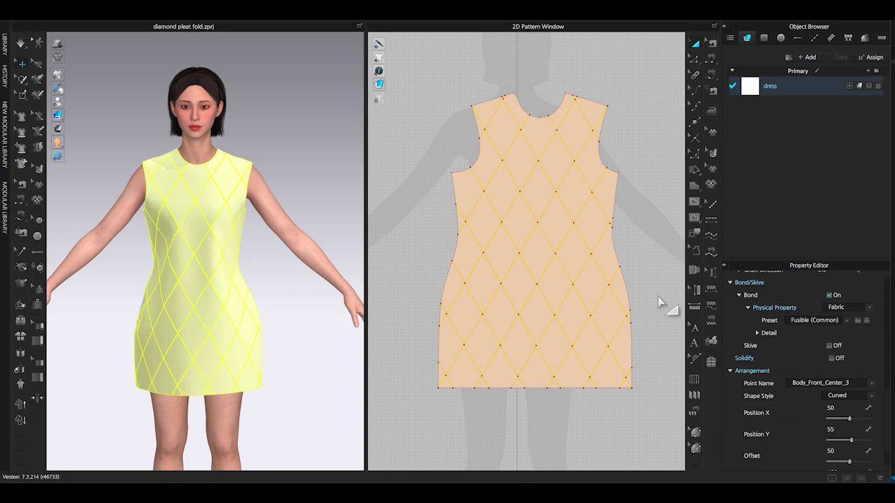
click(621, 164)
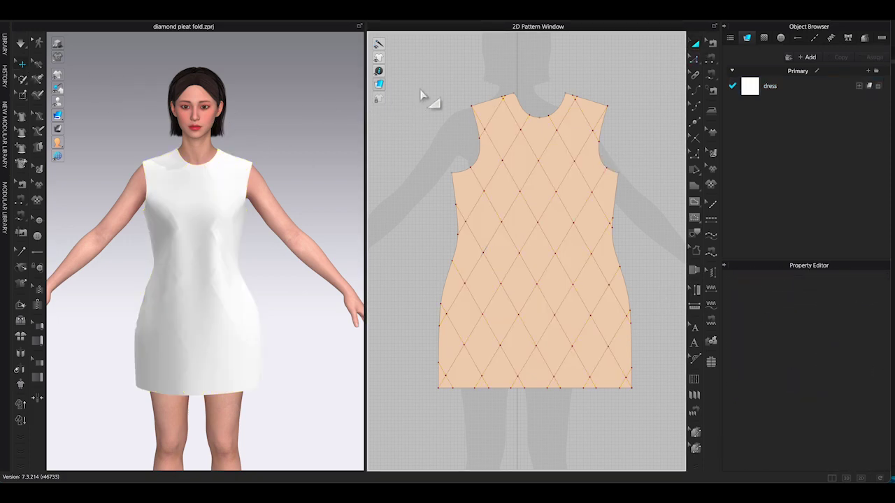
- Turn on fold rendering for all the diamond grid lines and set their fold angle to 12 while simulating
drag(421, 91, 674, 430)
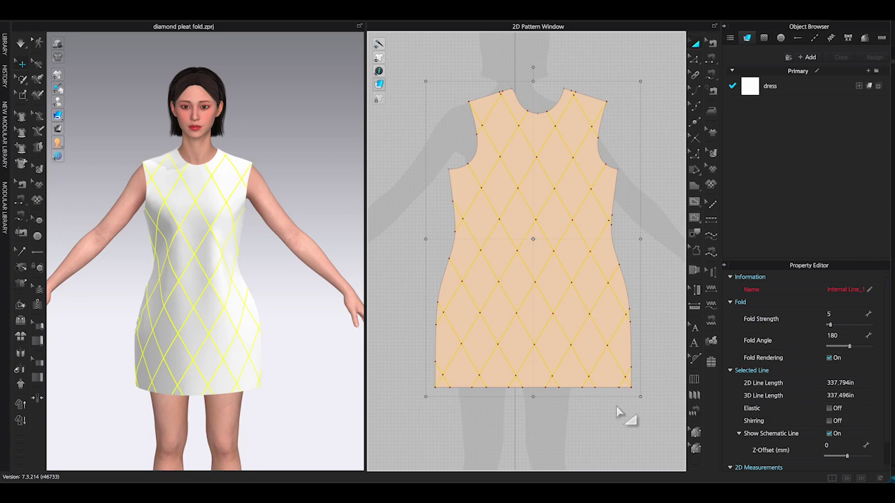
click(20, 45)
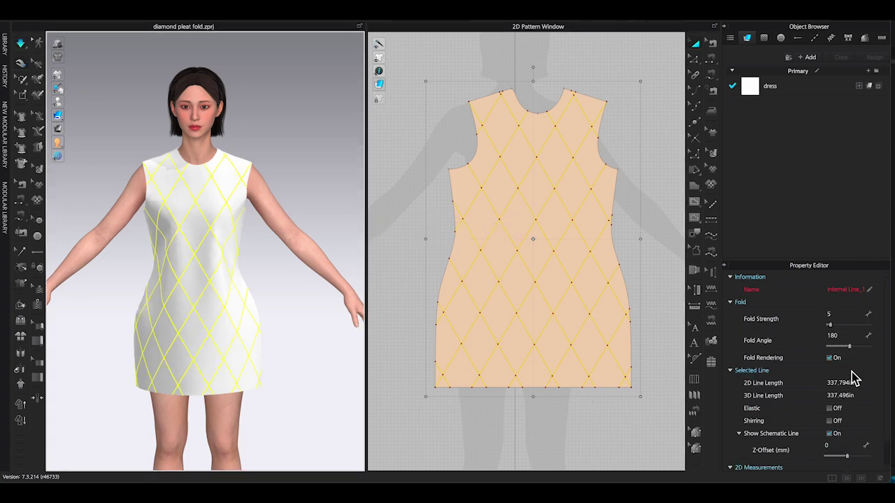
drag(852, 351, 830, 351)
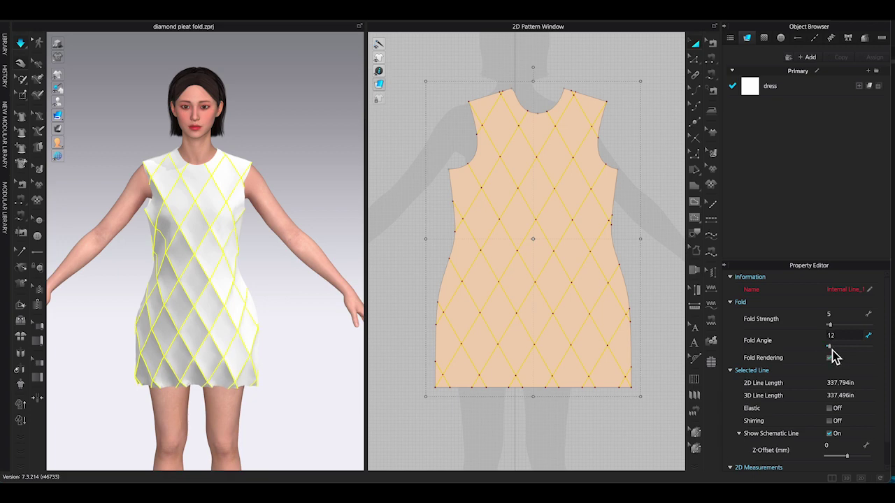
drag(840, 352, 834, 351)
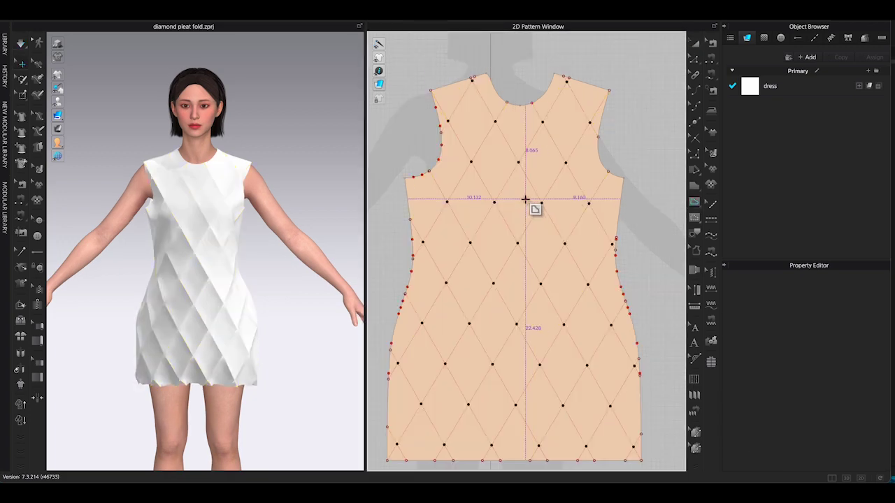
- Draw a vertical internal line about 6.94 in long between the upper and lower corners of a diamond at the centre chest
scroll(526, 198, up, 5)
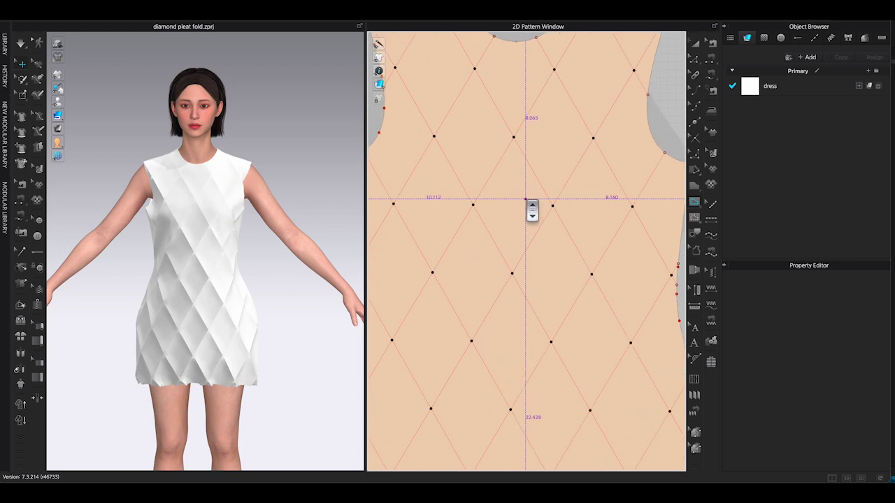
scroll(513, 272, up, 3)
click(514, 259)
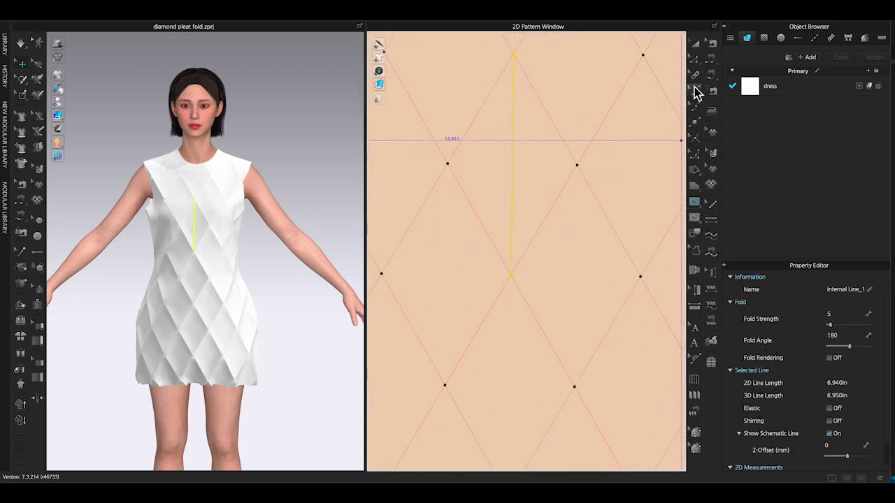
- Turn on fold rendering for the vertical line and set its fold angle to 336 while simulating
click(830, 358)
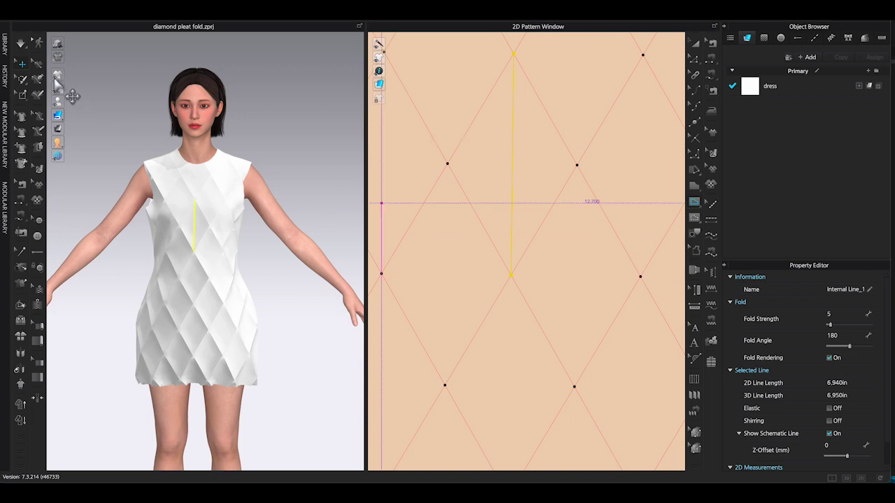
click(21, 44)
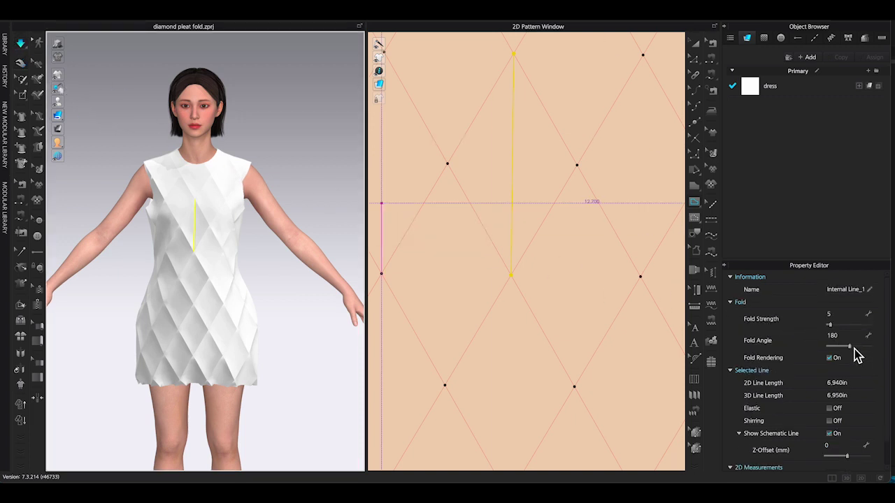
drag(851, 349, 854, 350)
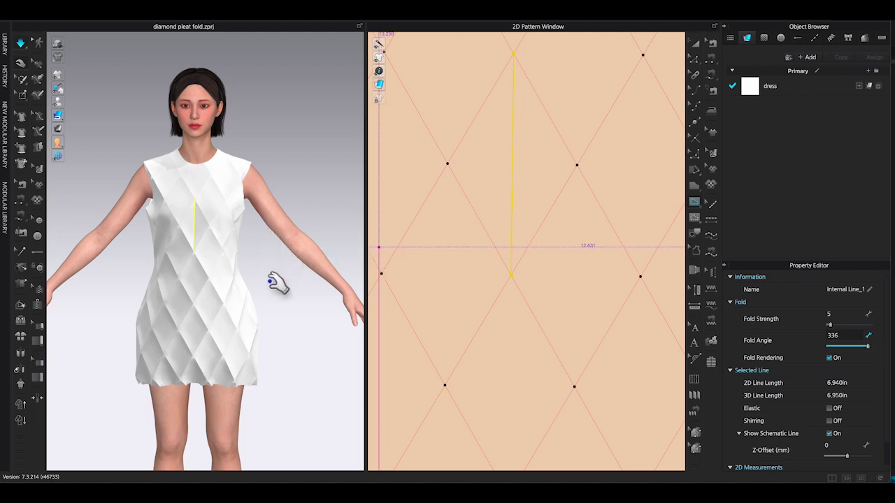
click(309, 296)
- Strengthen the front pattern on the avatar
right_click(201, 256)
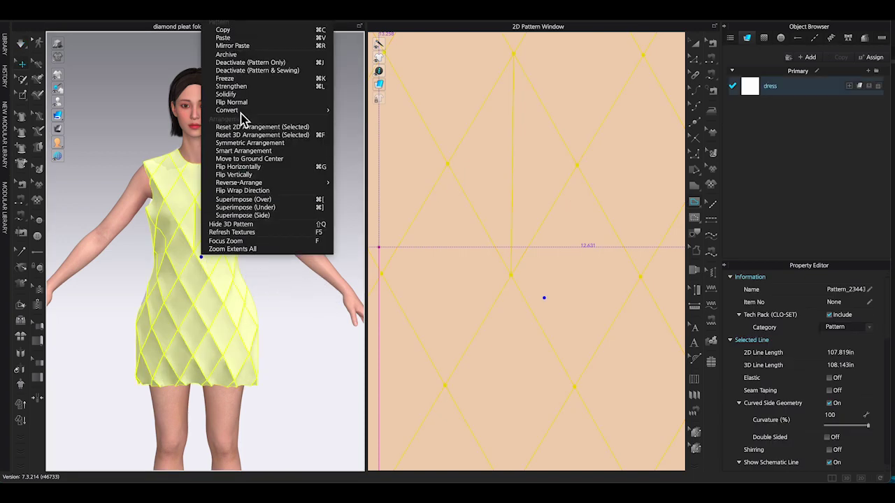
click(239, 88)
click(298, 317)
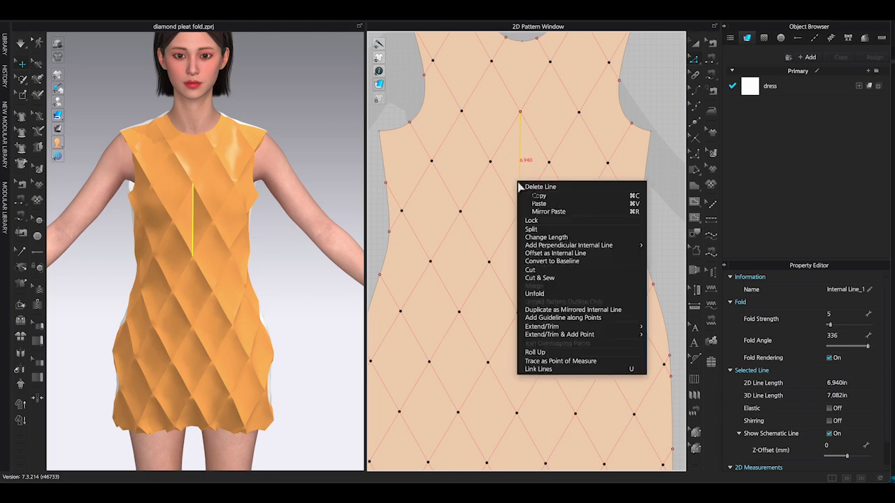
- Copy the vertical fold line and paste it into the adjacent diamond to its lower right
right_click(553, 204)
click(559, 226)
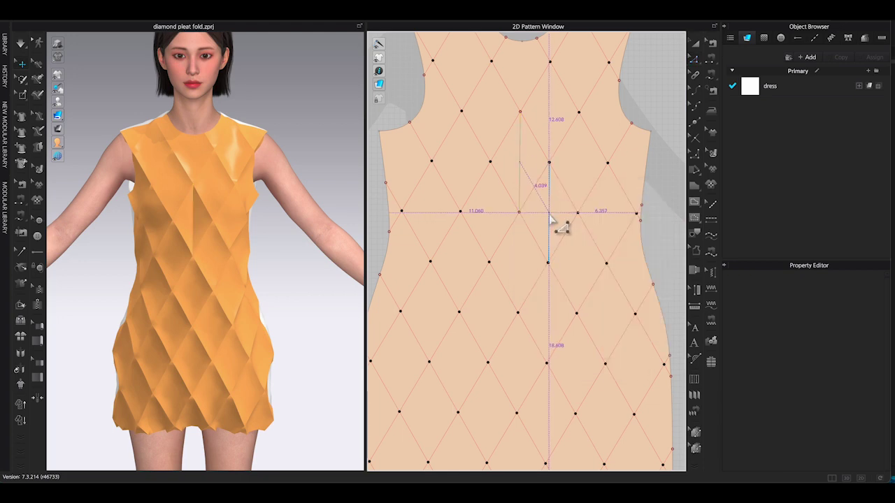
click(549, 210)
- Copy the pasted fold line and place another copy in the diamond directly below the first vertical line
scroll(334, 251, up, 3)
right_click(549, 227)
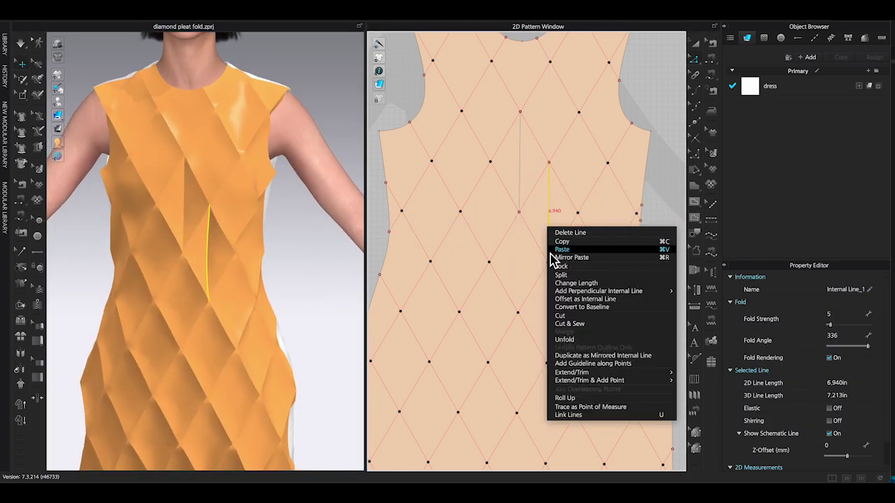
click(575, 242)
scroll(539, 240, down, 4)
scroll(539, 239, up, 4)
key(a)
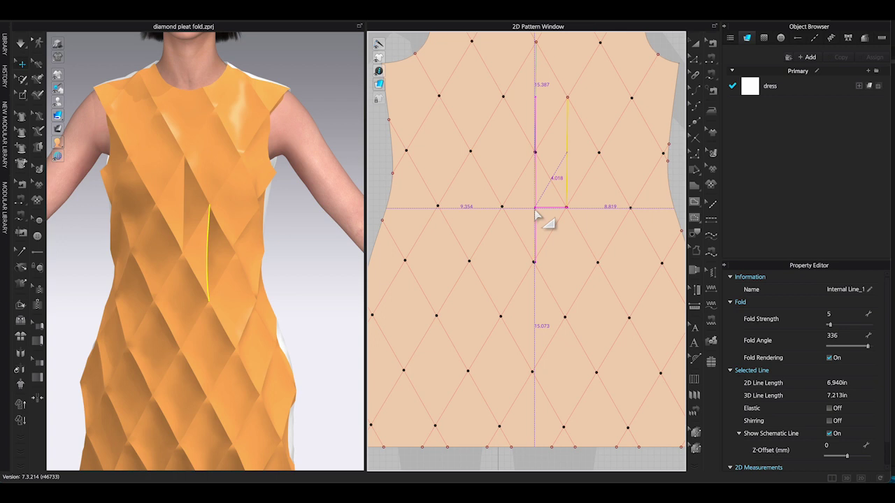
scroll(535, 209, up, 6)
scroll(537, 208, down, 1)
click(535, 206)
- Paste copies of the vertical fold line into the open diamonds on the lower left side of the front pattern
scroll(493, 286, down, 3)
key(ctrl+v)
click(459, 337)
key(ctrl+v)
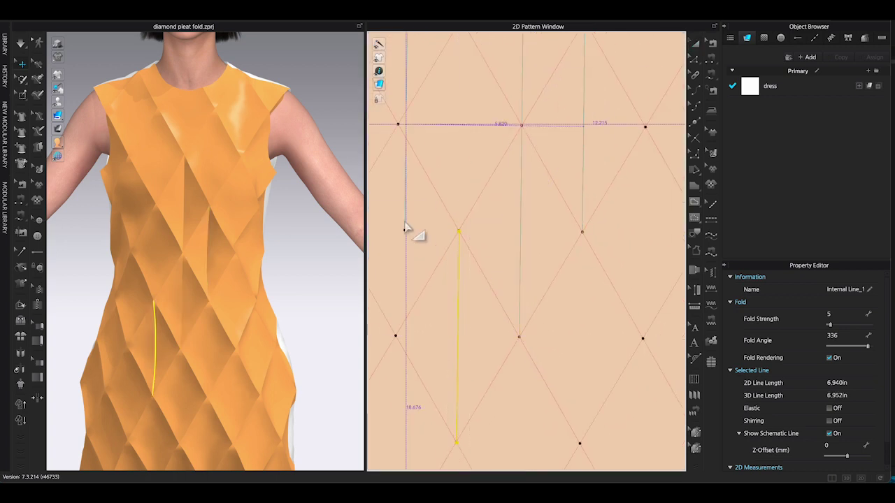
click(396, 231)
scroll(397, 232, down, 3)
- Paste vertical fold line copies into the upper diamonds of the front pattern, from the shoulder across to the neckline
key(ctrl+v)
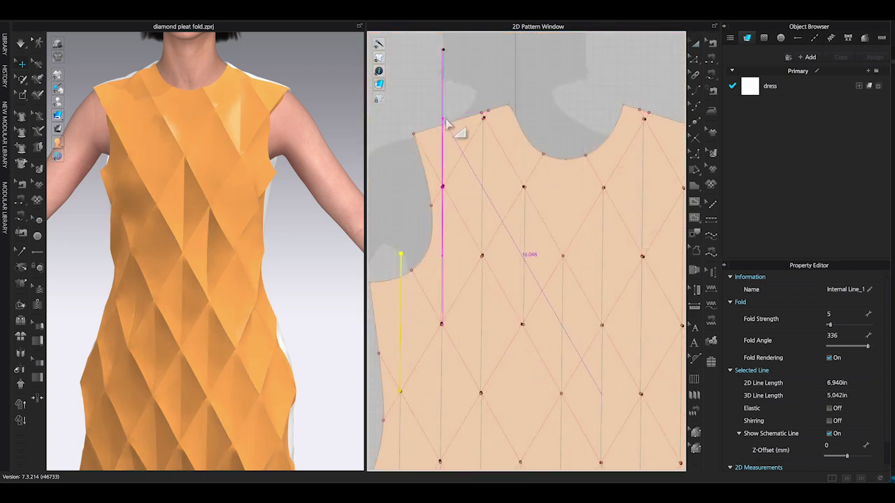
click(445, 119)
click(479, 260)
click(566, 188)
scroll(579, 214, down, 2)
middle_drag(578, 215, 493, 210)
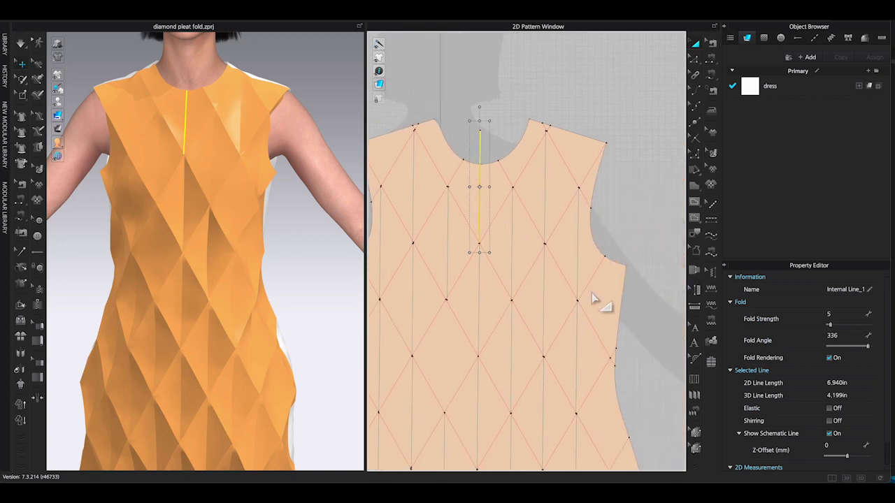
- Place a vertical fold line copy in the partial diamond beside the right side seam at the waist
scroll(609, 399, down, 4)
middle_drag(622, 398, 618, 204)
scroll(587, 271, up, 6)
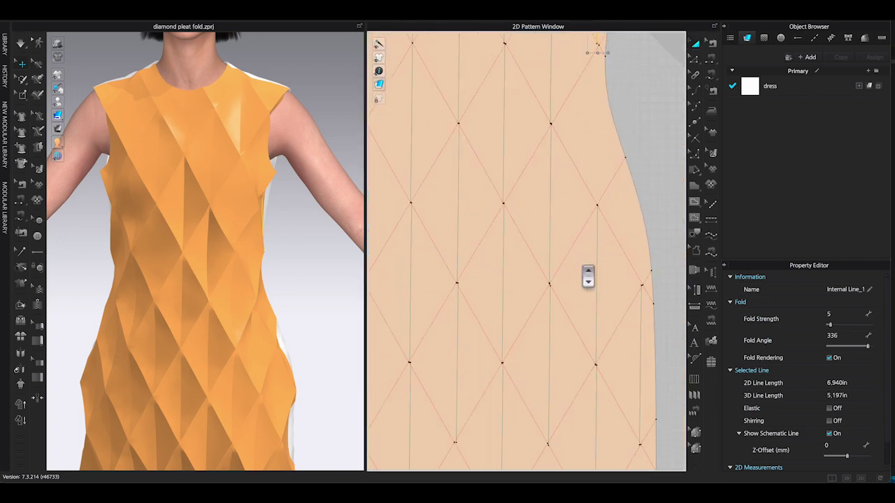
key(ctrl+v)
middle_drag(603, 104, 598, 157)
click(598, 164)
scroll(598, 164, down, 3)
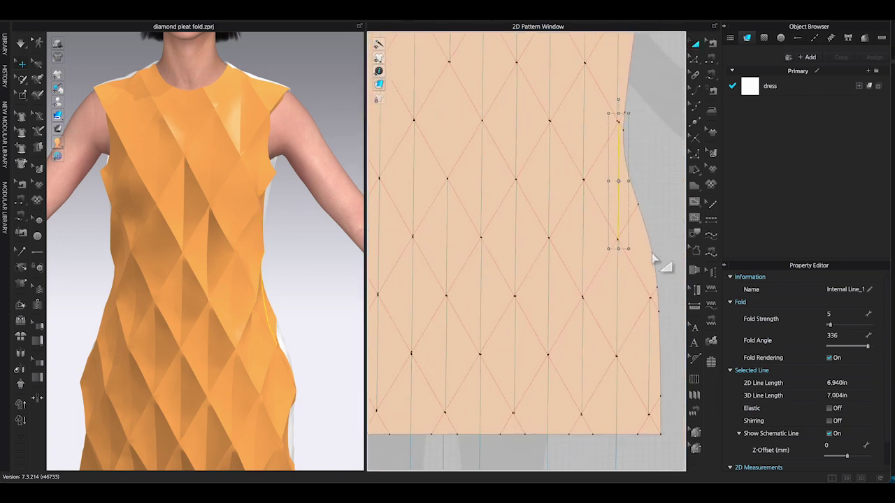
- Simulate the folded front pattern on the avatar, deselect the fold line and stop the simulation
scroll(314, 368, down, 3)
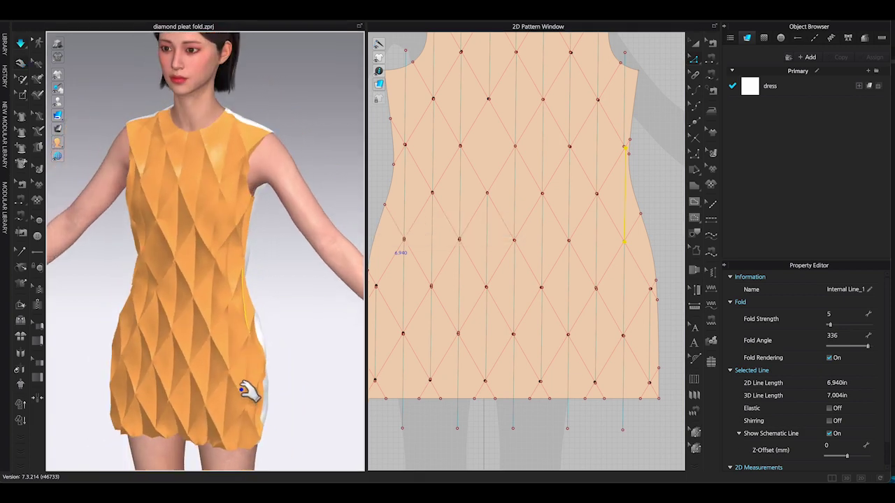
click(273, 380)
click(629, 417)
middle_drag(661, 437, 669, 365)
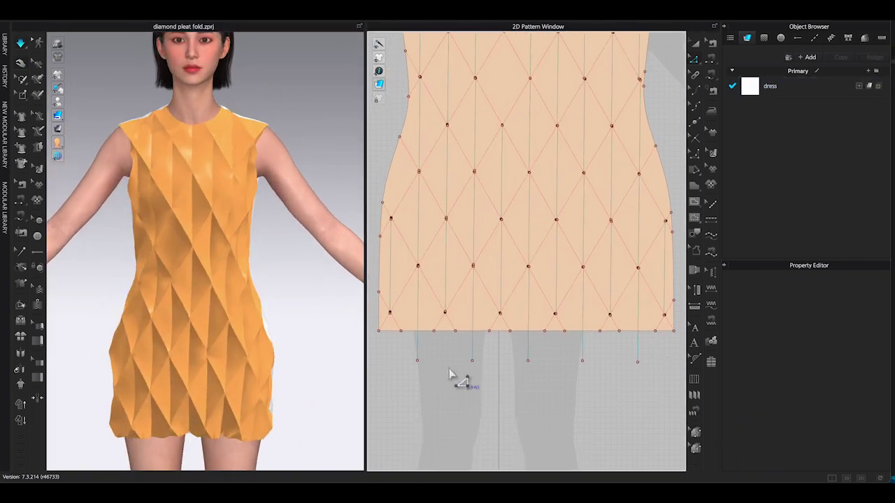
key(space)
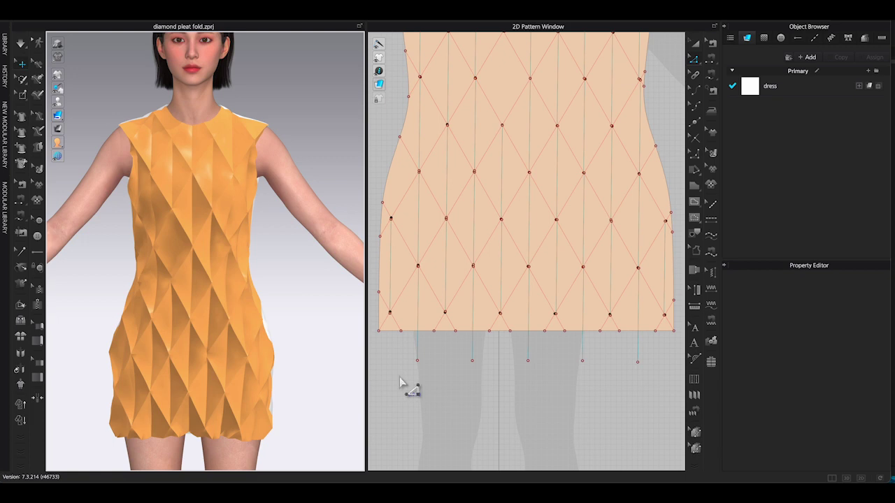
- Trim the vertical fold lines extending below the hem to the pattern outline and turn off Strengthen for the front pattern
drag(401, 383, 659, 341)
right_click(638, 365)
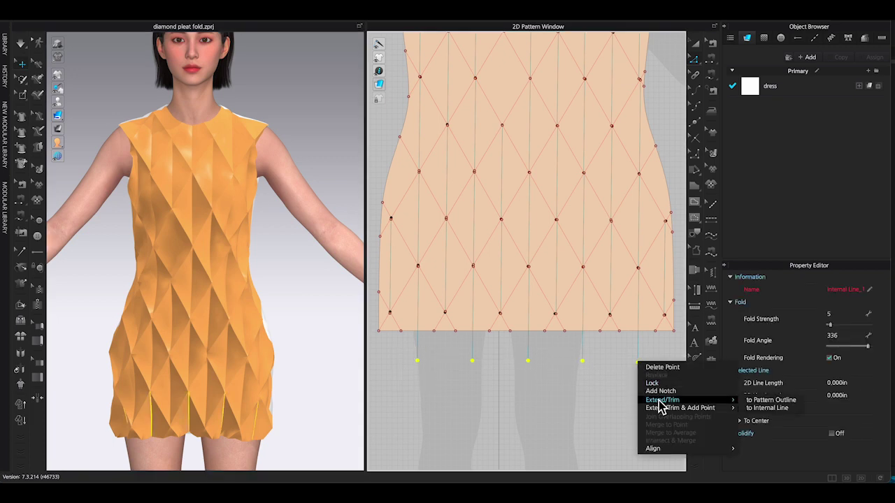
click(554, 399)
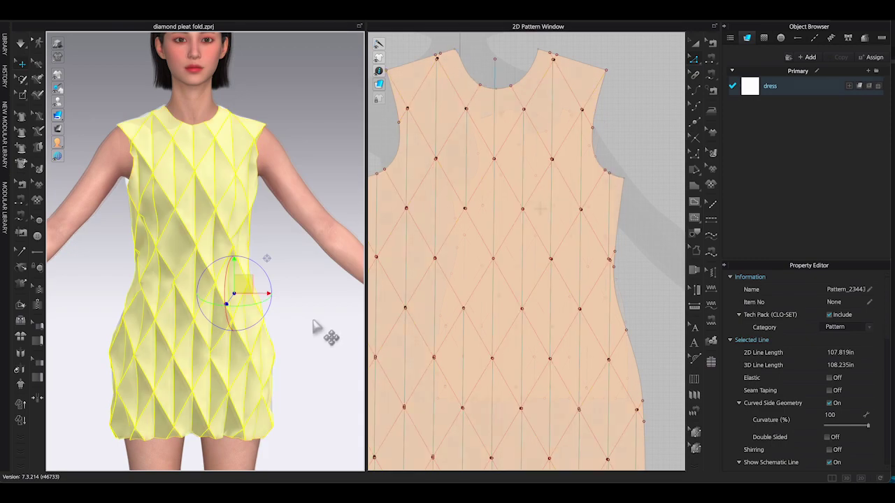
click(332, 332)
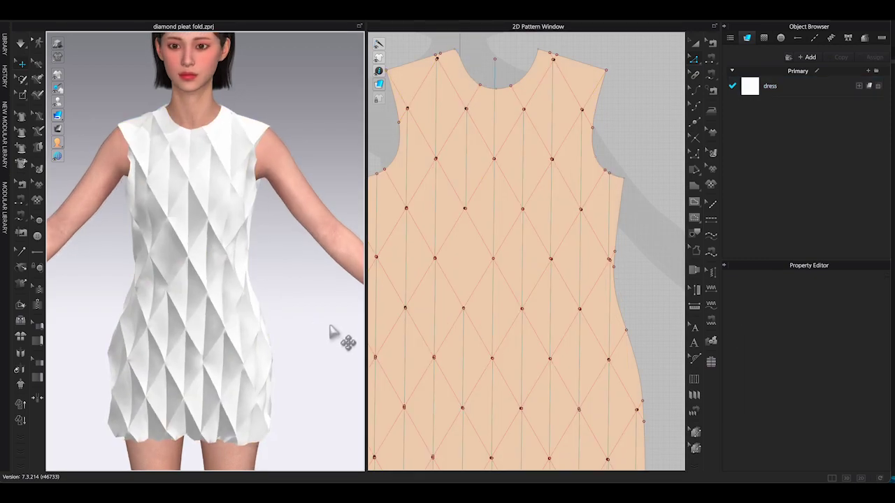
scroll(610, 300, down, 5)
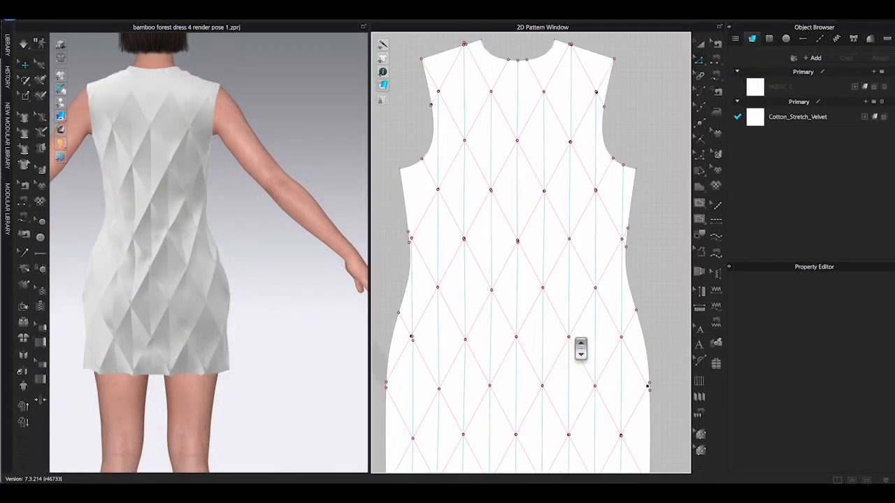
- Turn on Elastic for the front and back hem lines with a ratio of 135 and simulate the lettuce edge hem
scroll(562, 194, up, 5)
scroll(561, 194, down, 8)
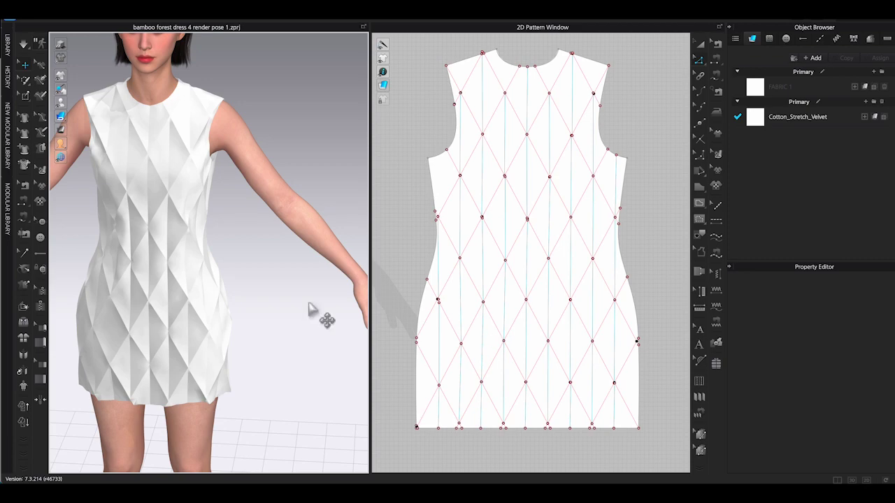
click(583, 214)
scroll(441, 59, up, 5)
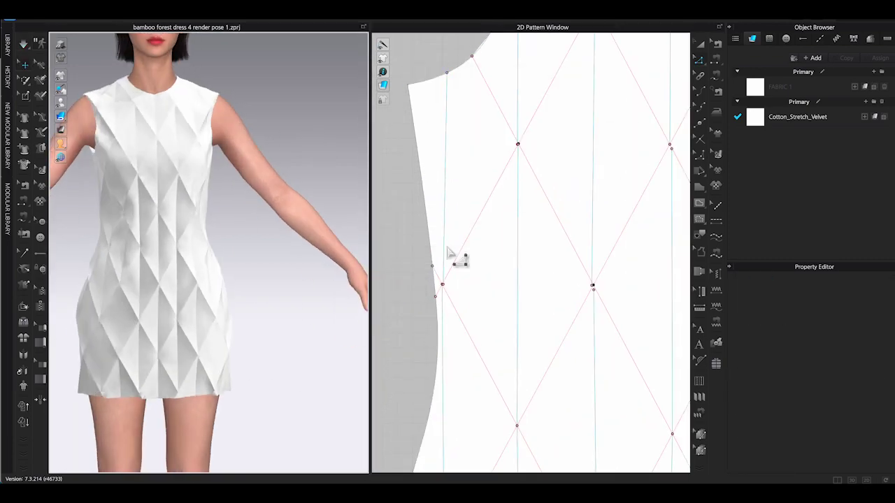
scroll(455, 256, down, 5)
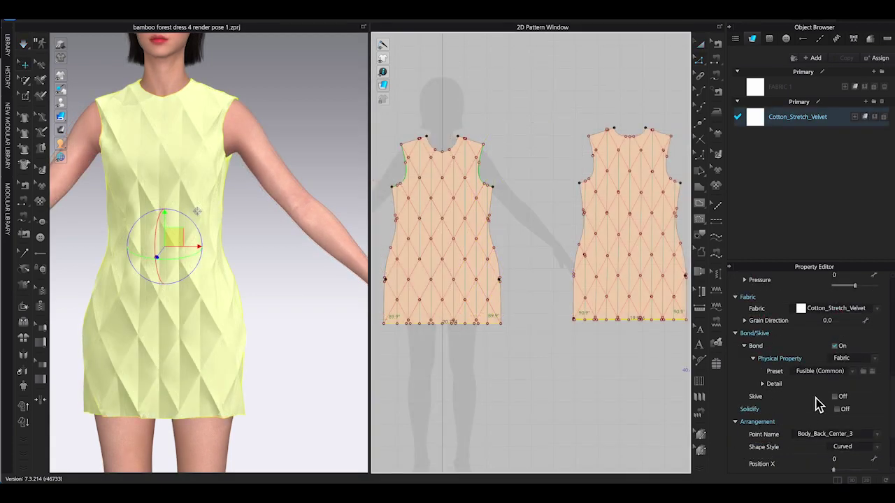
scroll(817, 404, up, 10)
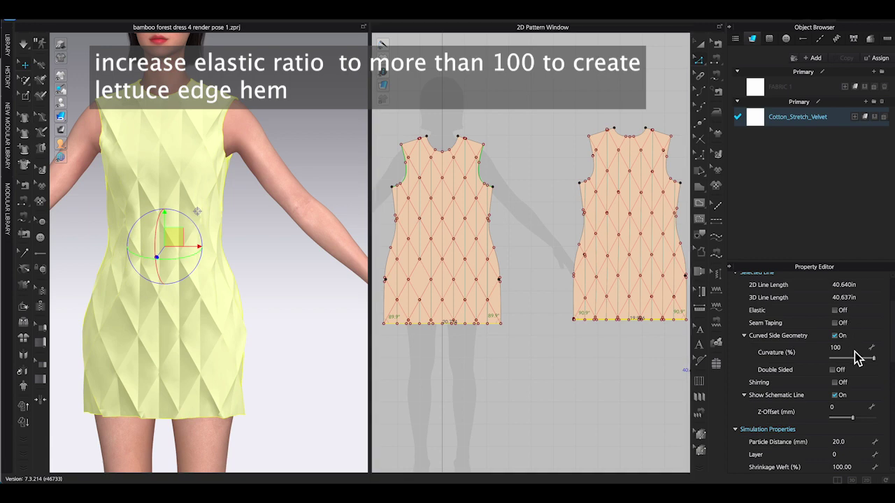
click(835, 310)
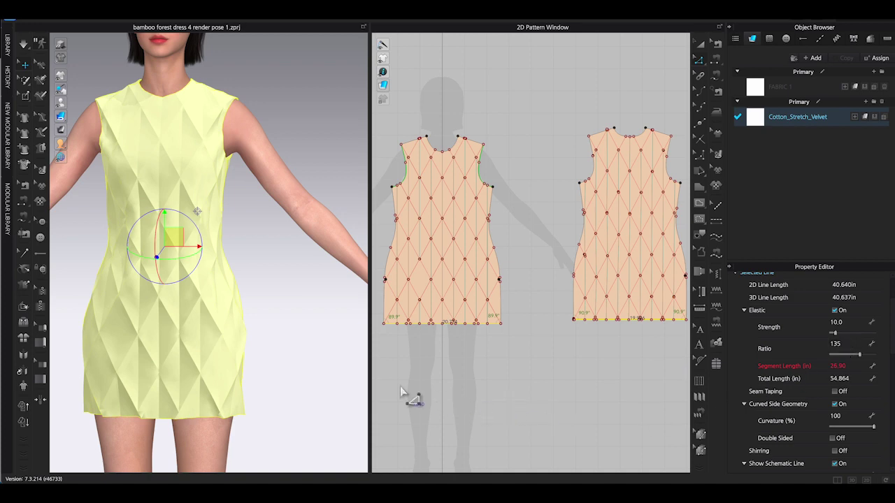
right_click(324, 374)
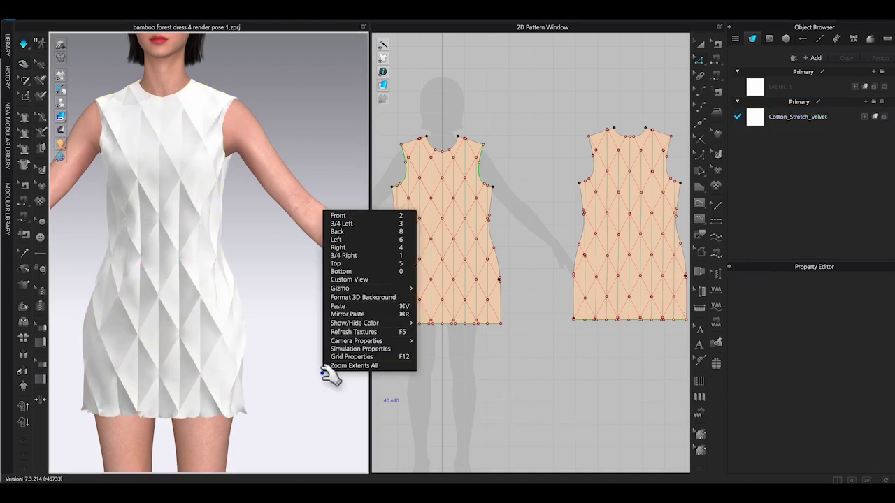
click(311, 407)
right_drag(315, 416, 225, 416)
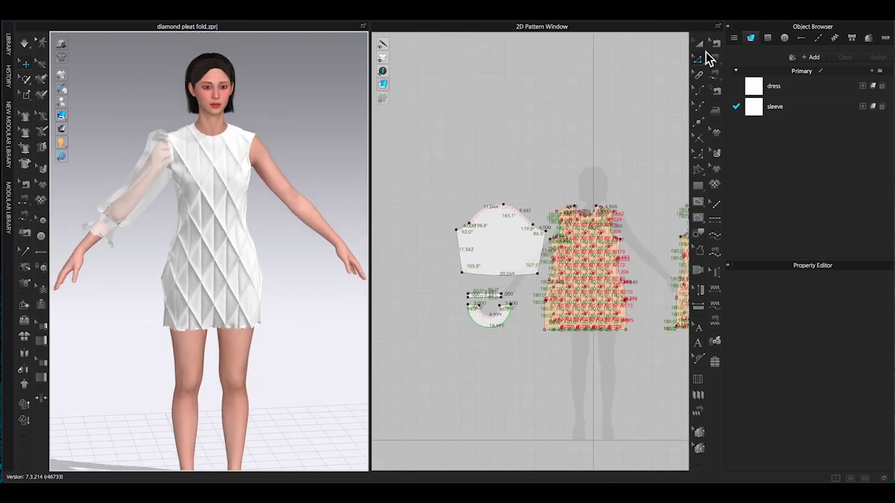
- Select the sleeve and cuff patterns together
click(611, 216)
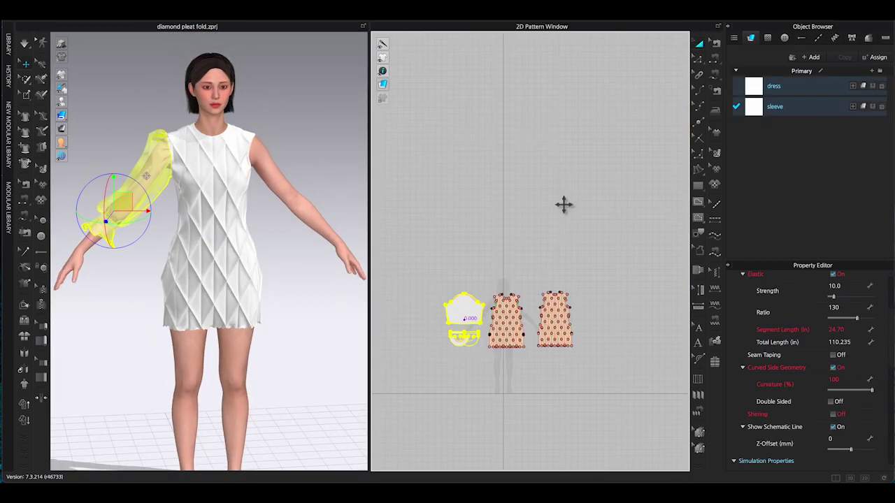